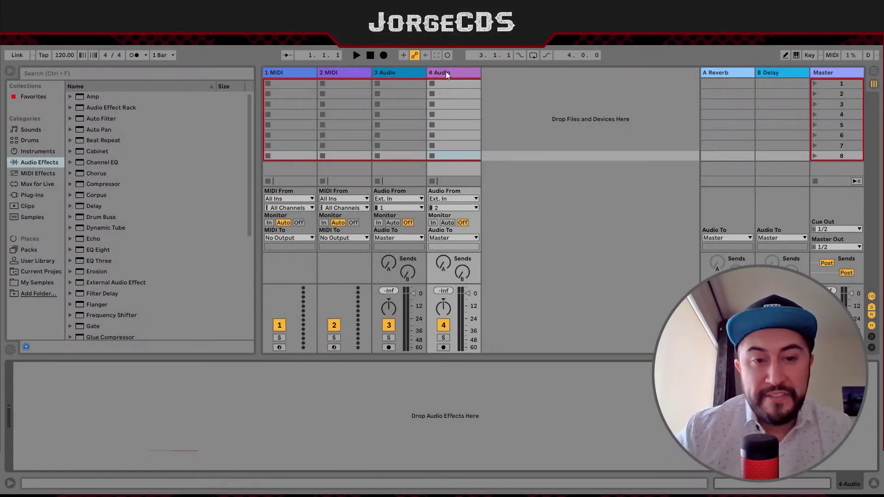
# Step: Put the two audio tracks and the second MIDI track each into a separate group of its own
pyautogui.click(445, 71)
pyautogui.hotkey('ctrl', 'g')
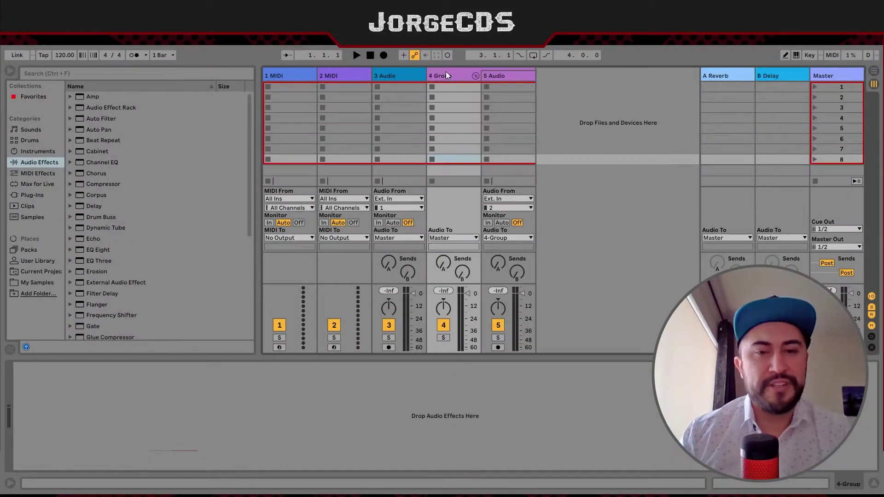
pyautogui.click(400, 75)
pyautogui.hotkey('ctrl', 'g')
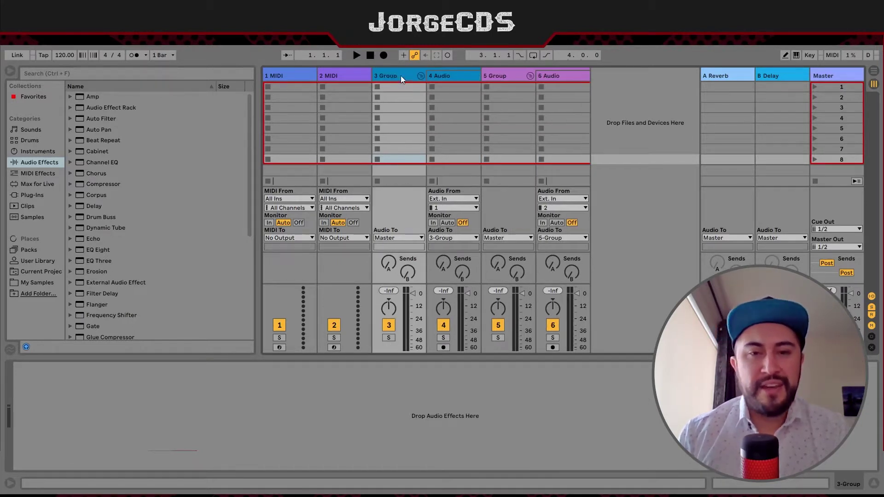
pyautogui.click(352, 74)
pyautogui.hotkey('ctrl', 'g')
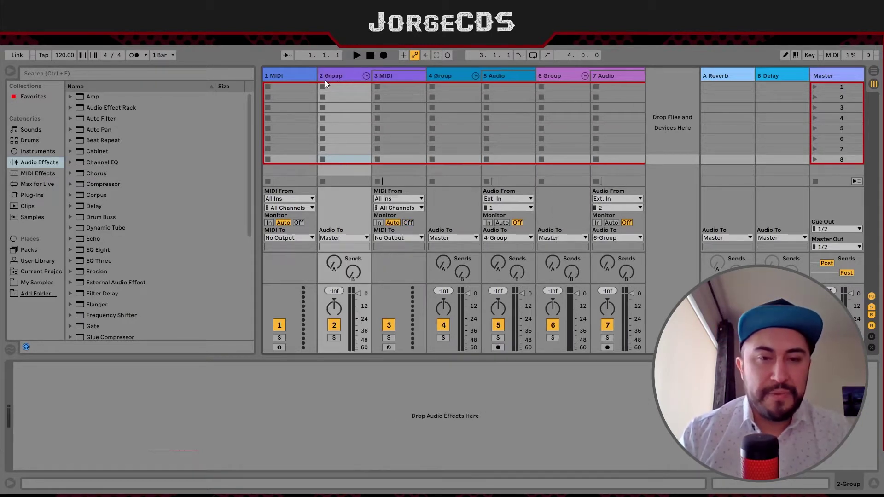
# Step: Rename the first MIDI track DRUMS and insert a new MIDI track named BASS directly after it
pyautogui.click(289, 76)
pyautogui.hotkey('ctrl', 'r')
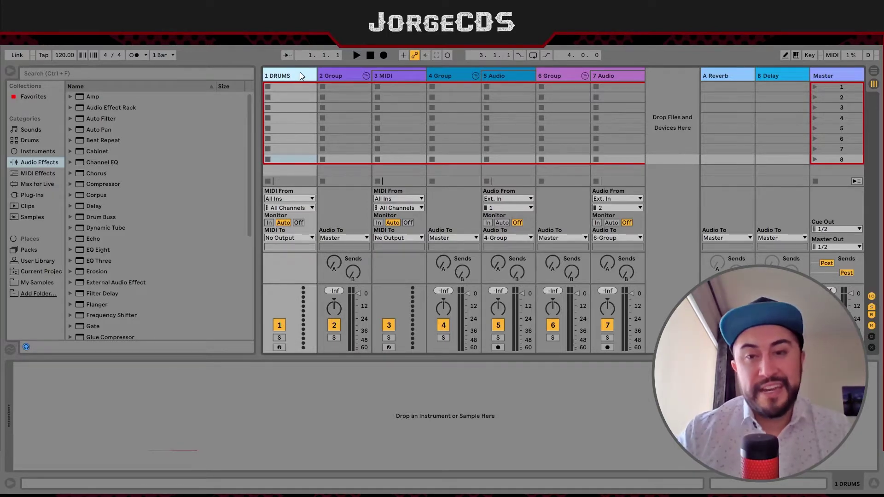
pyautogui.hotkey('ctrl', 'shift', 't')
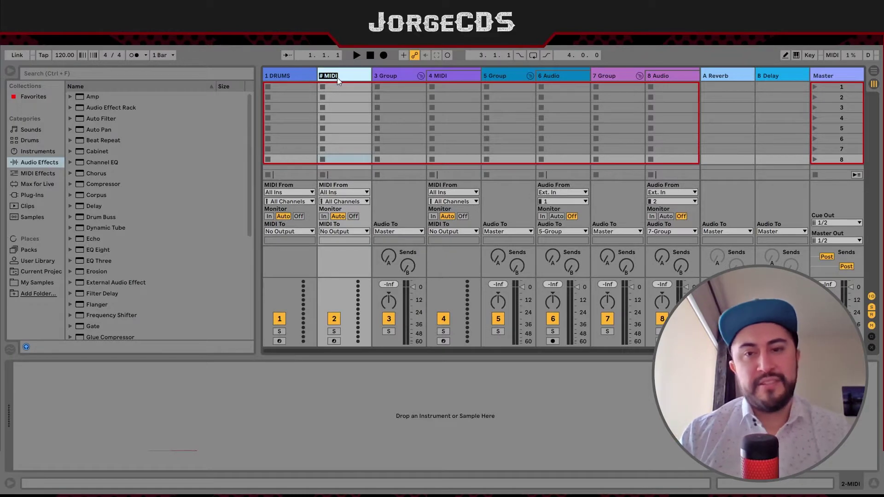
pyautogui.write('ba')
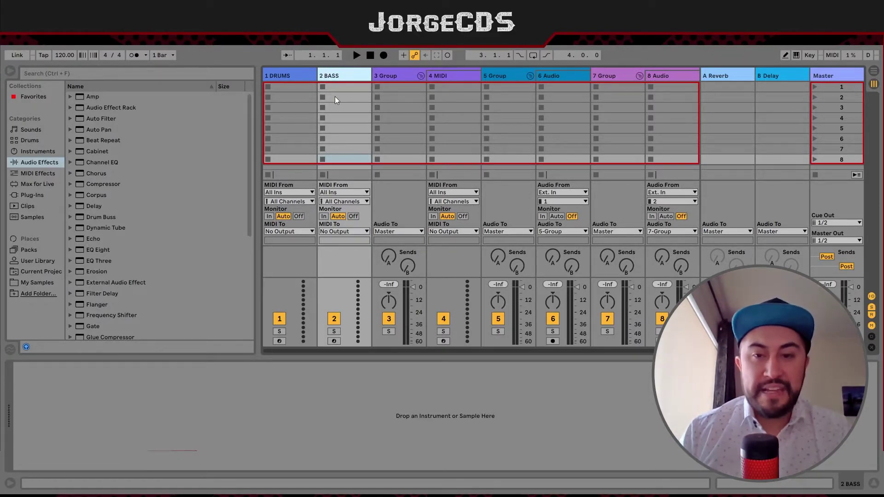
# Step: Rename the group holding the MIDI track MIDS, and the two audio track groups LEADS and FXs
pyautogui.click(394, 77)
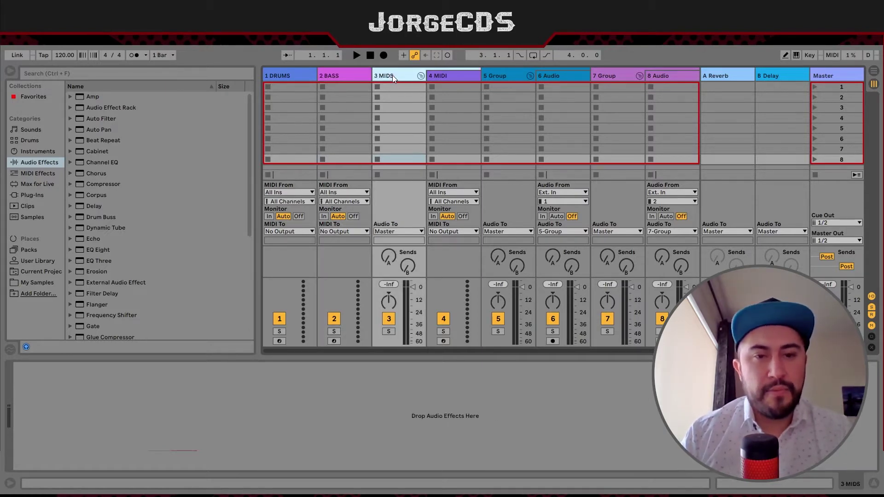
pyautogui.click(511, 78)
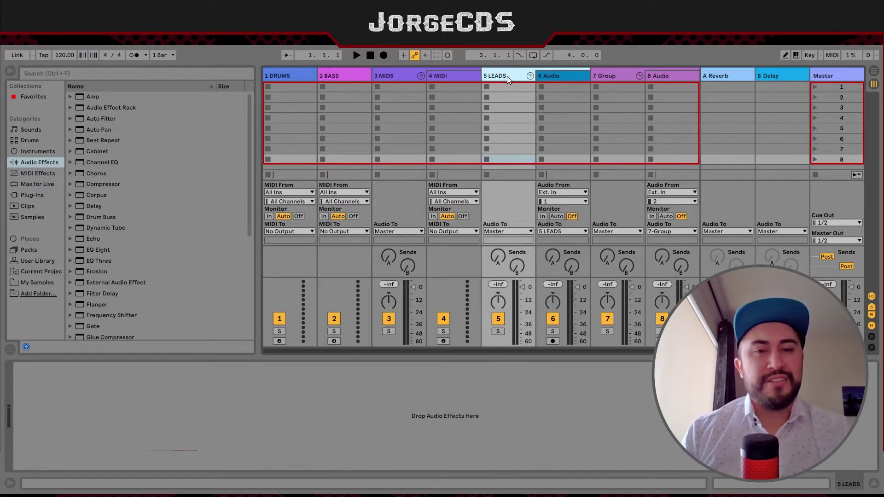
pyautogui.hscroll(2, 526, 156)
pyautogui.click(574, 76)
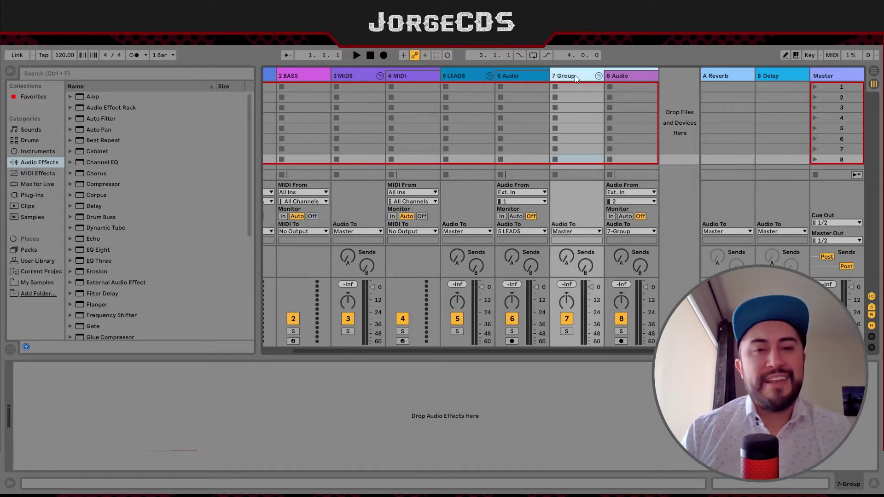
pyautogui.hotkey('ctrl', 'r')
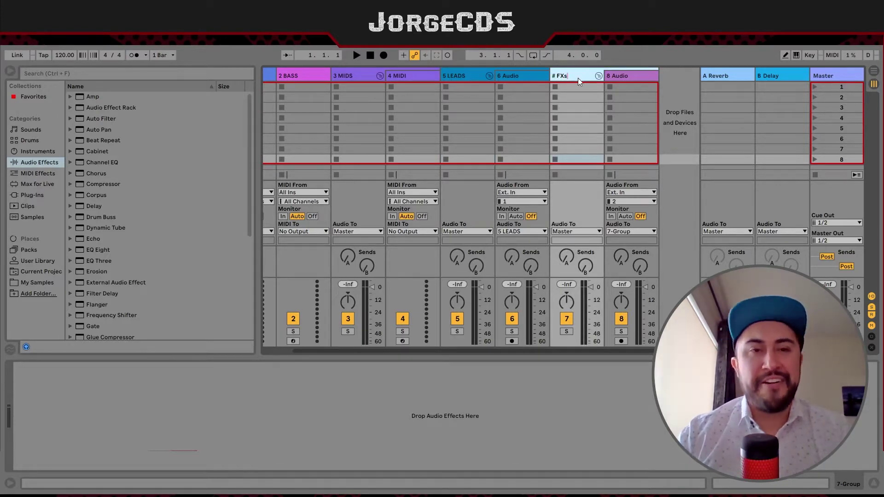
pyautogui.press('Return')
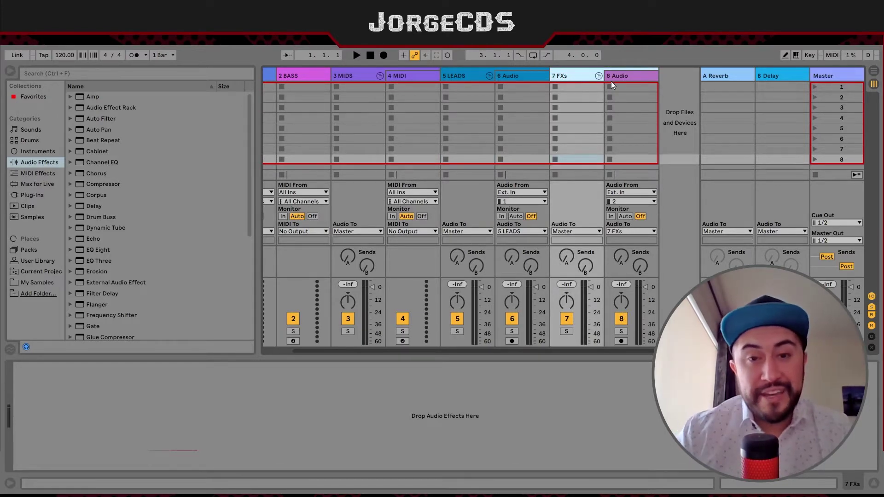
# Step: Color the BASS track yellow
pyautogui.click(614, 75)
pyautogui.click(578, 75)
pyautogui.click(465, 73)
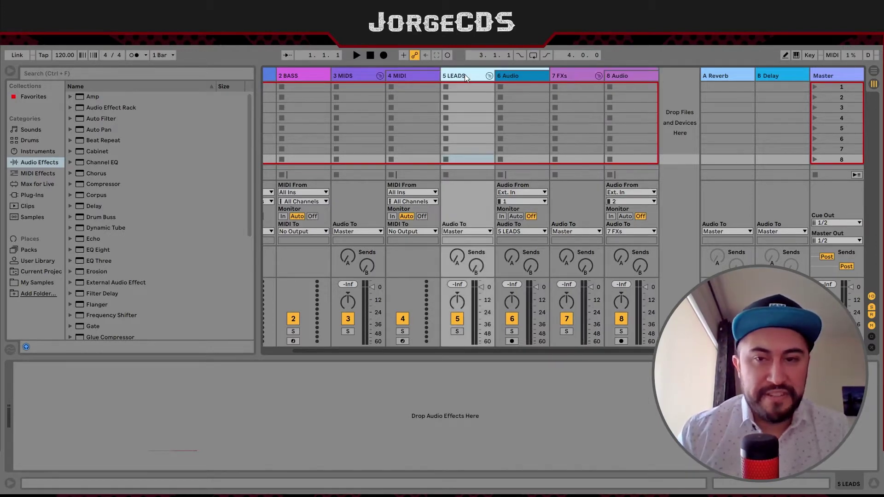
pyautogui.hscroll(-2, 380, 89)
pyautogui.click(345, 77)
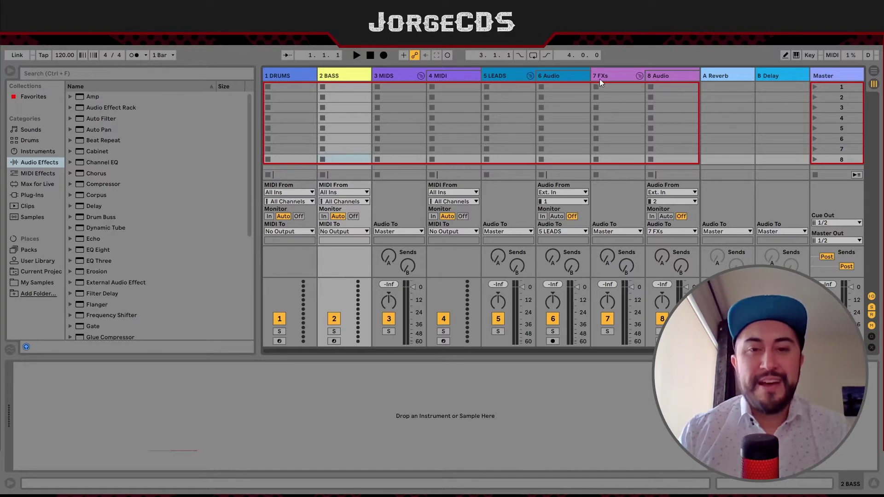
# Step: Fold the LEADS, FXs and MIDS groups and color the FXs group white
pyautogui.click(530, 77)
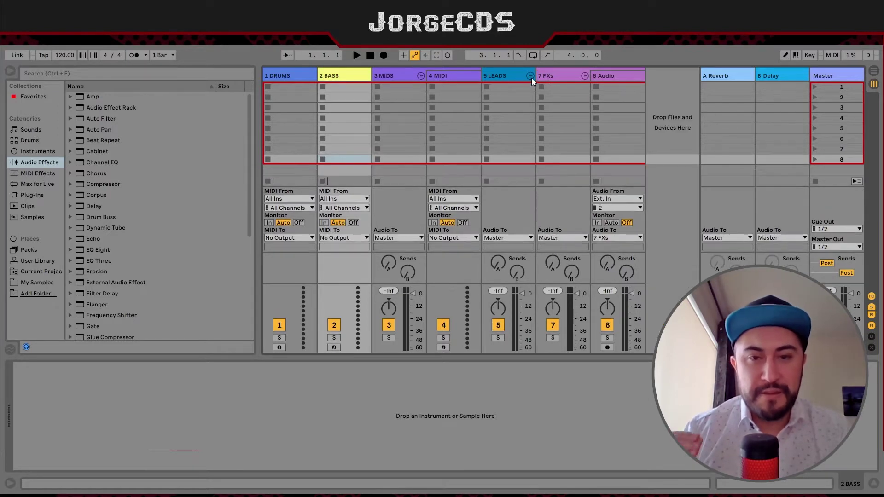
pyautogui.click(584, 76)
pyautogui.click(558, 75)
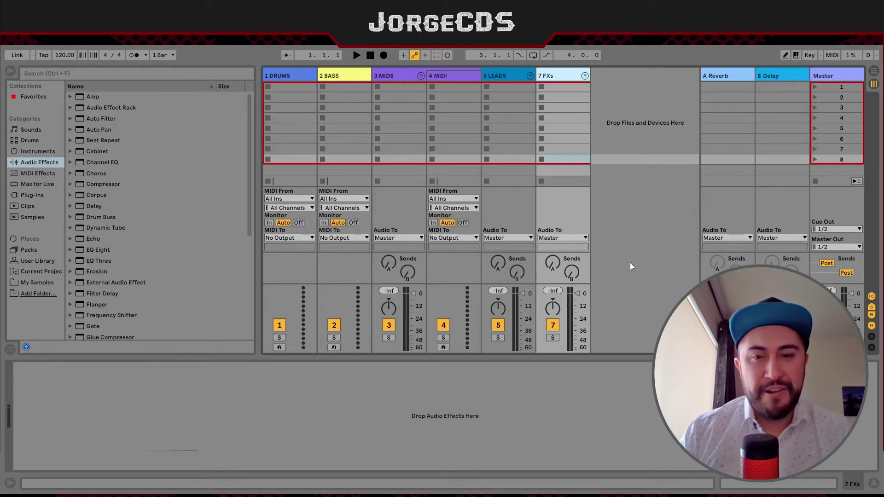
pyautogui.click(583, 76)
pyautogui.click(583, 77)
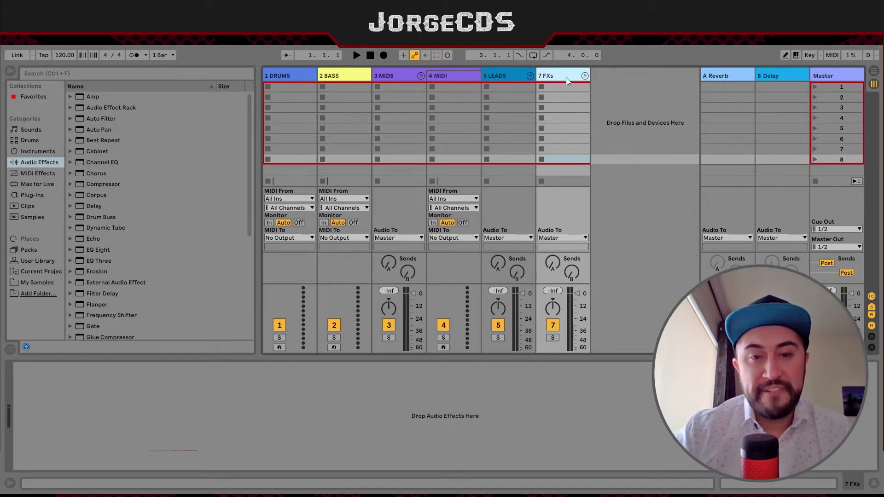
pyautogui.click(420, 76)
pyautogui.click(336, 74)
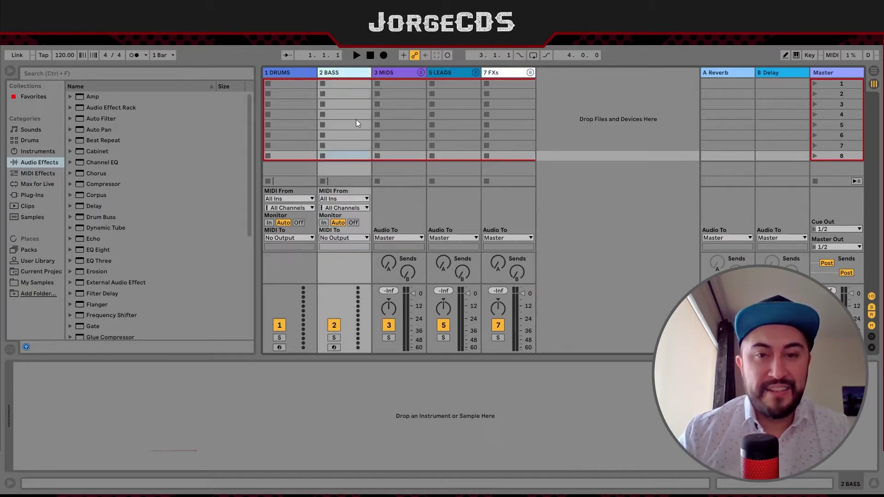
# Step: Examine the contents of the MIDS and LEADS groups and go through the DRUMS, BASS, MIDS and LEADS tracks
pyautogui.click(420, 73)
pyautogui.click(420, 74)
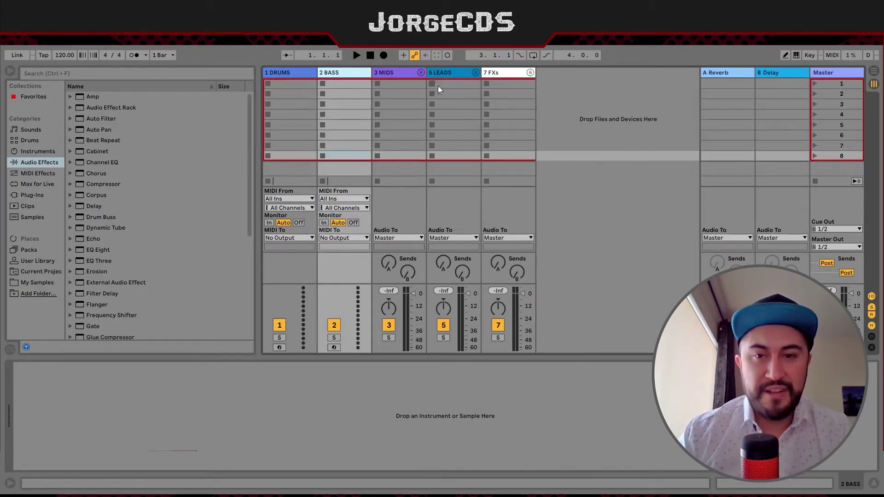
pyautogui.click(475, 73)
pyautogui.click(476, 75)
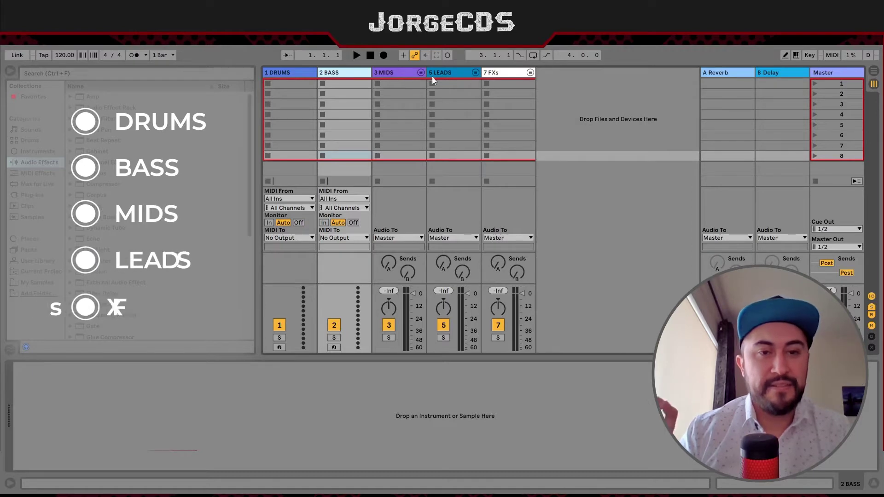
pyautogui.click(291, 74)
pyautogui.click(338, 75)
pyautogui.click(405, 73)
pyautogui.click(452, 73)
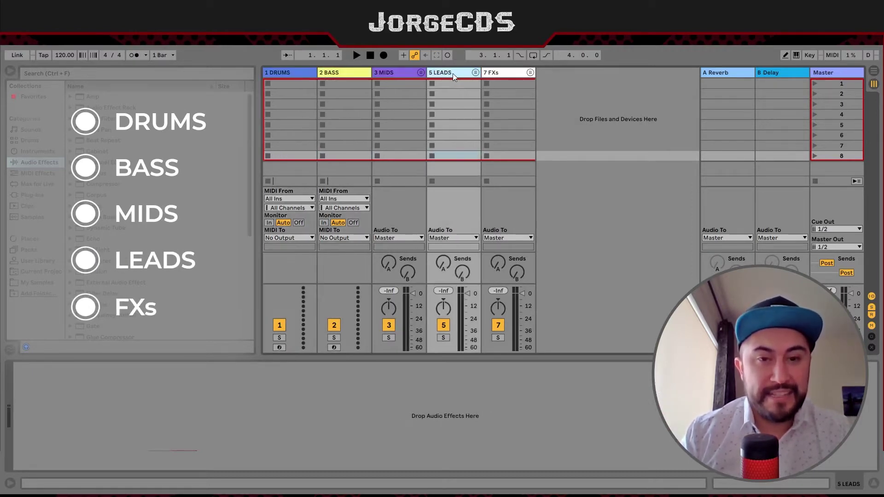
pyautogui.click(582, 222)
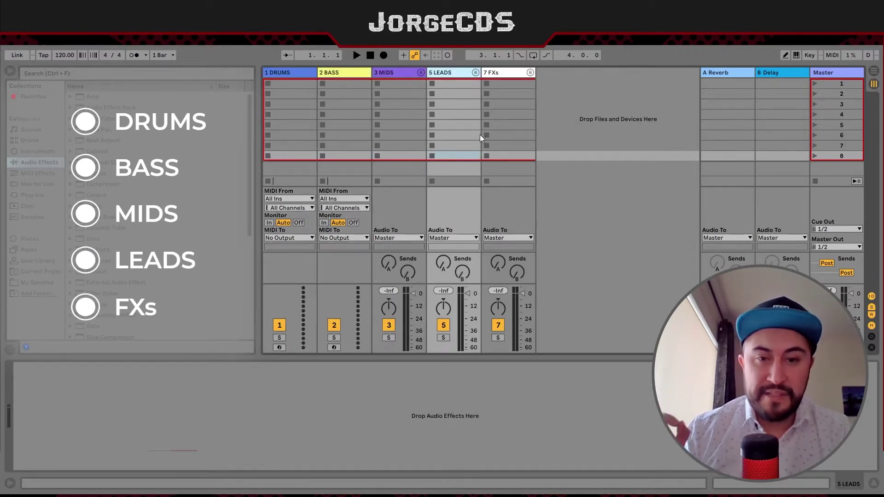
pyautogui.click(475, 73)
pyautogui.click(476, 73)
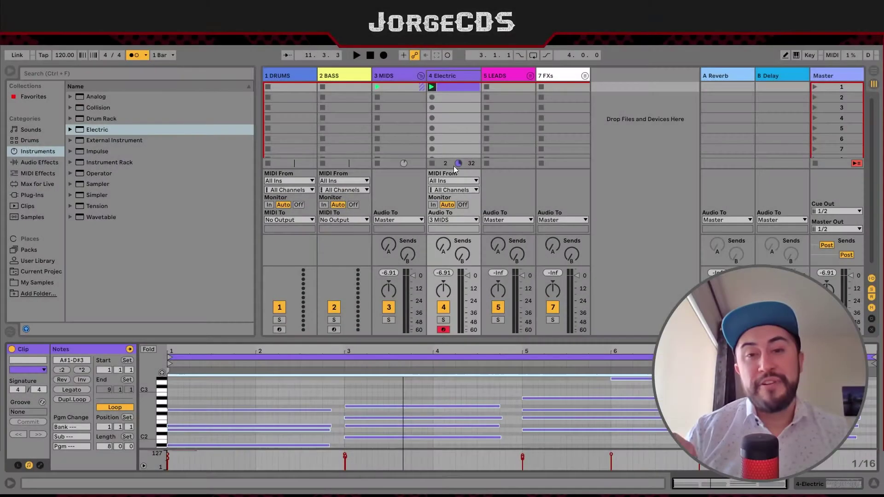
# Step: Start playback and lower the volume fader of the Electric track inside the MIDS group to about -24 dB
pyautogui.press('space')
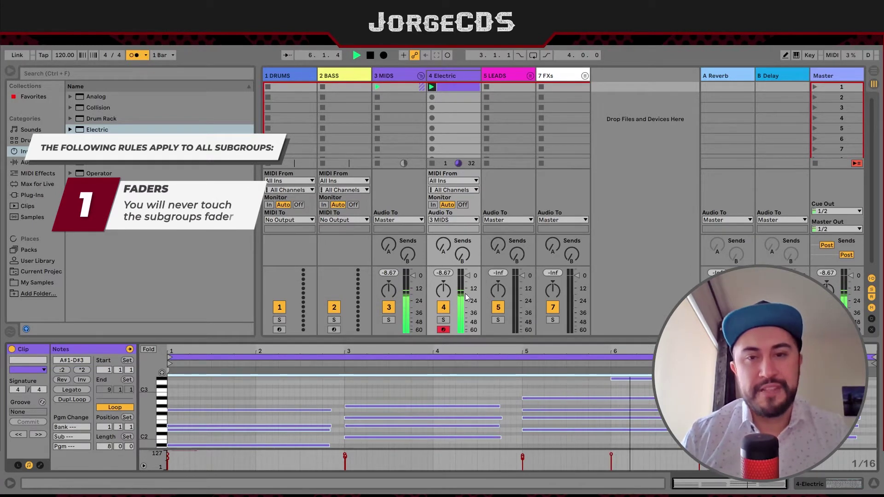
pyautogui.moveTo(468, 281); pyautogui.dragTo(467, 304)
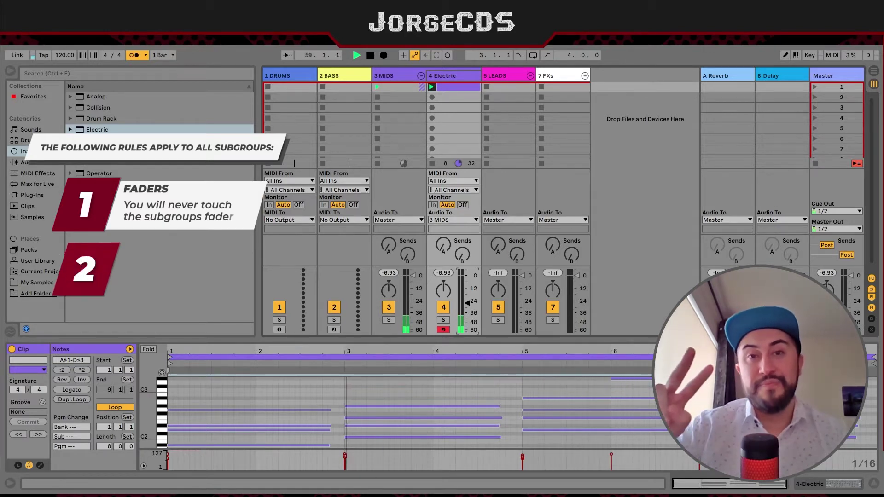
# Step: Add EQ Eight, Compressor and Utility, in that order, to the MIDS group's device chain
pyautogui.click(398, 76)
pyautogui.hotkey('shift', 'Tab')
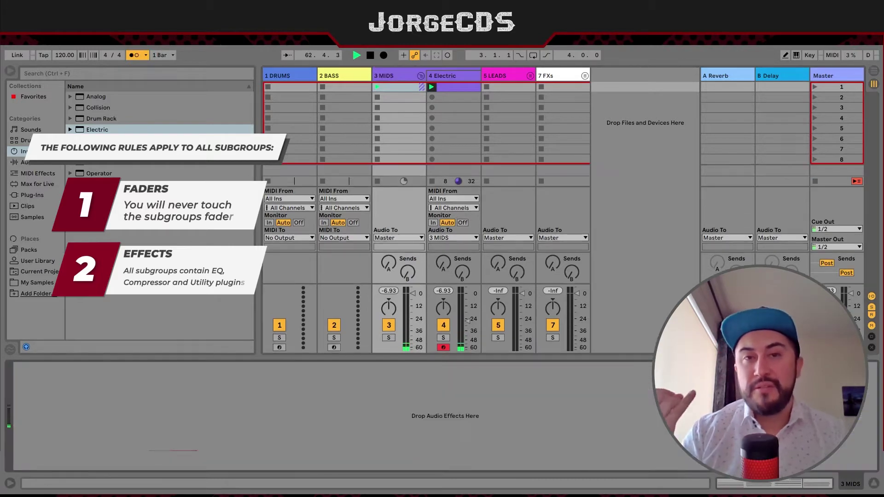
pyautogui.scroll(2, 159, 217)
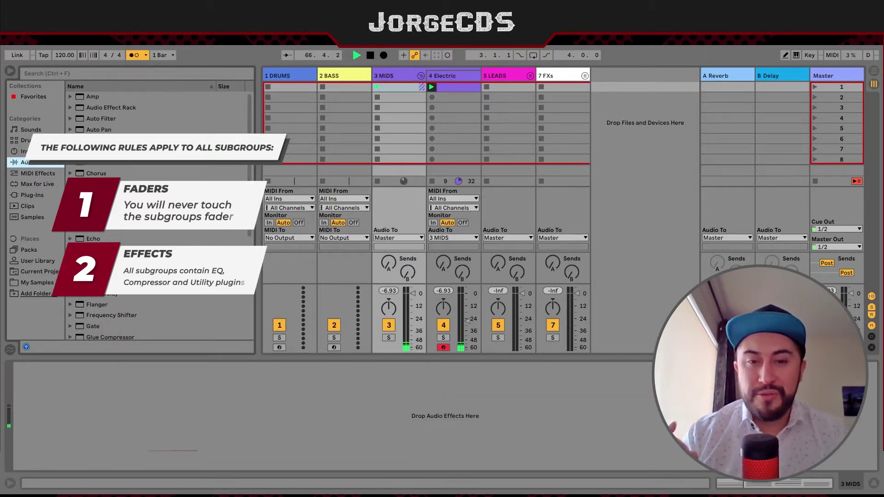
pyautogui.moveTo(173, 449); pyautogui.dragTo(169, 413)
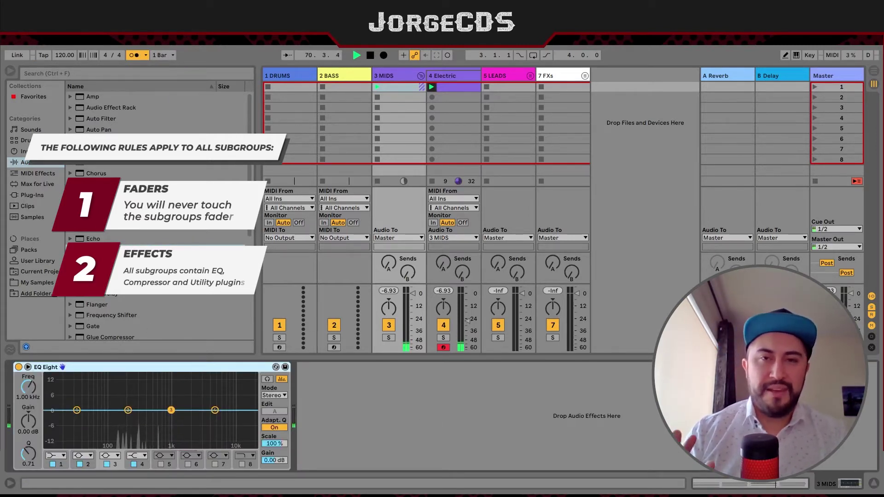
pyautogui.moveTo(97, 184); pyautogui.dragTo(317, 415)
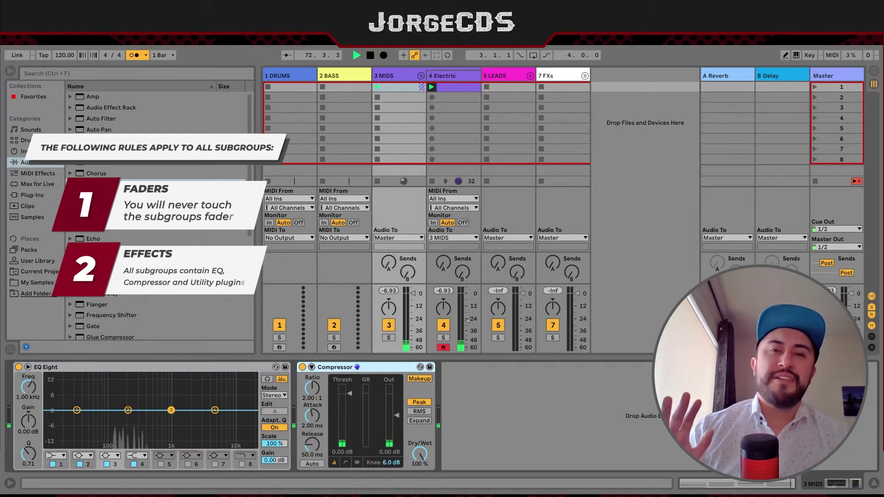
pyautogui.scroll(-6, 156, 258)
pyautogui.moveTo(95, 312); pyautogui.dragTo(449, 414)
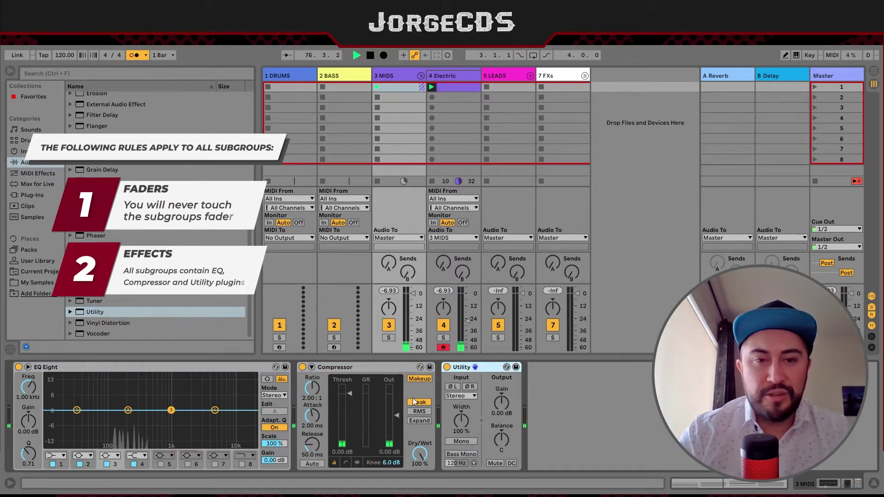
# Step: Low-cut the MIDS EQ Eight at 170 Hz and set its Compressor to -38.9 dB threshold, 1.39 ms attack, Auto release and Makeup off
pyautogui.click(417, 379)
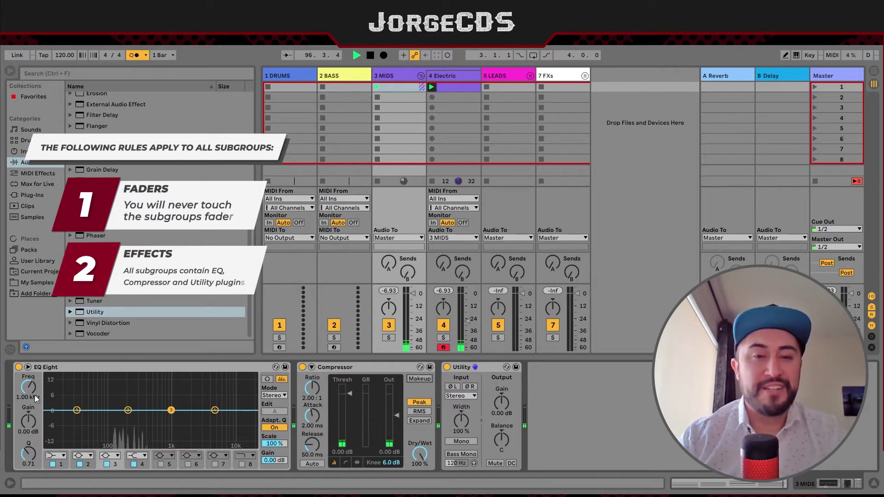
pyautogui.moveTo(77, 410); pyautogui.dragTo(123, 418)
pyautogui.moveTo(342, 399)
pyautogui.mouseDown()
pyautogui.moveTo(342, 458)
pyautogui.moveTo(351, 442)
pyautogui.mouseUp()
pyautogui.moveTo(312, 416); pyautogui.dragTo(312, 421)
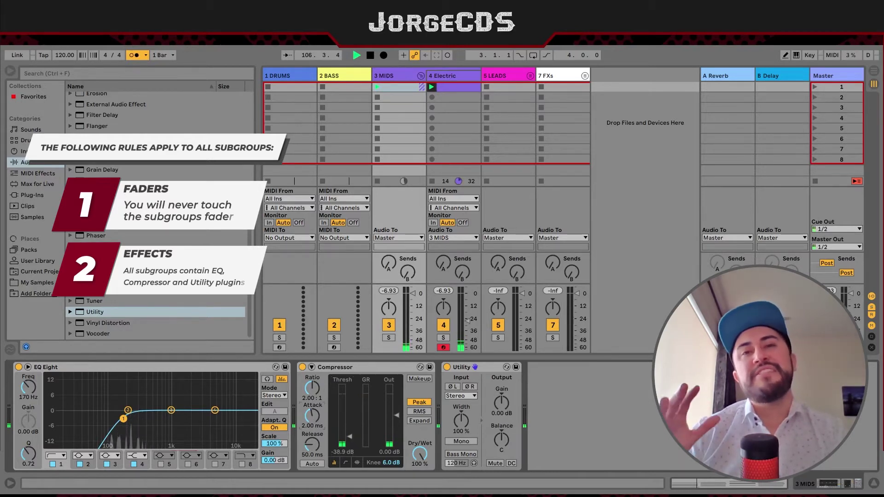
pyautogui.click(312, 463)
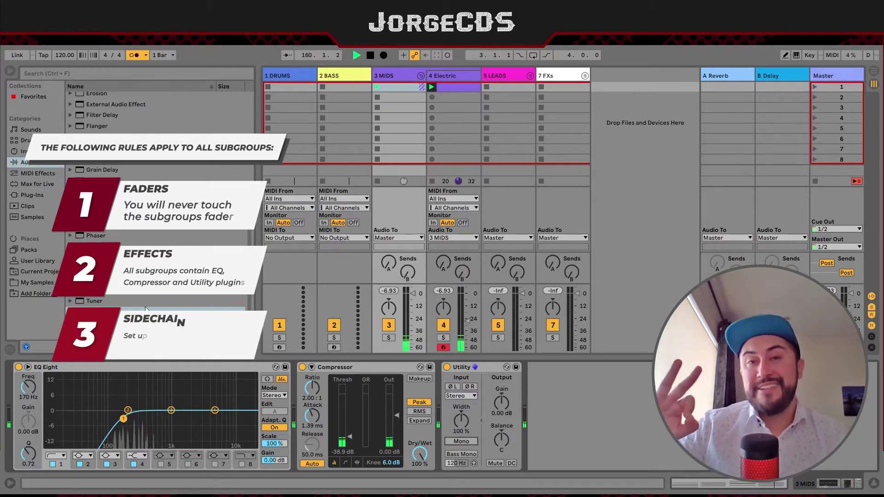
# Step: Add a second Compressor between the first Compressor and Utility on the MIDS group and rename it Sidechain
pyautogui.scroll(3, 128, 178)
pyautogui.scroll(4, 128, 178)
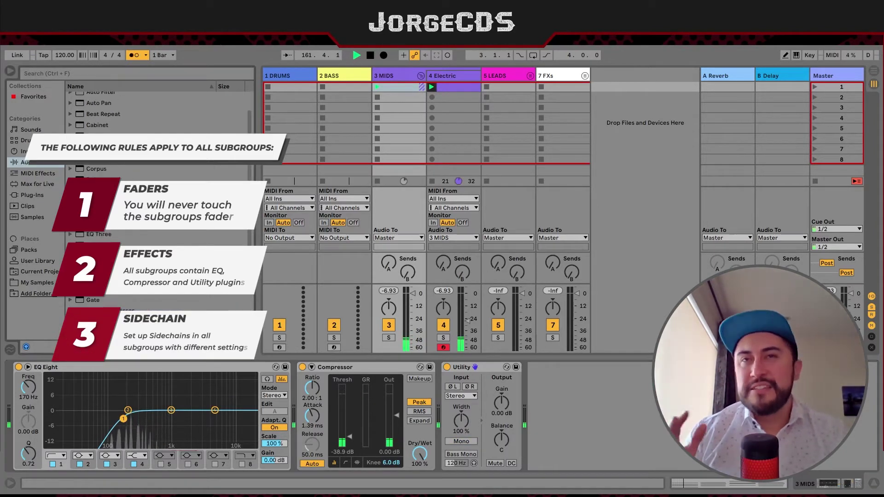
pyautogui.moveTo(96, 184); pyautogui.dragTo(446, 395)
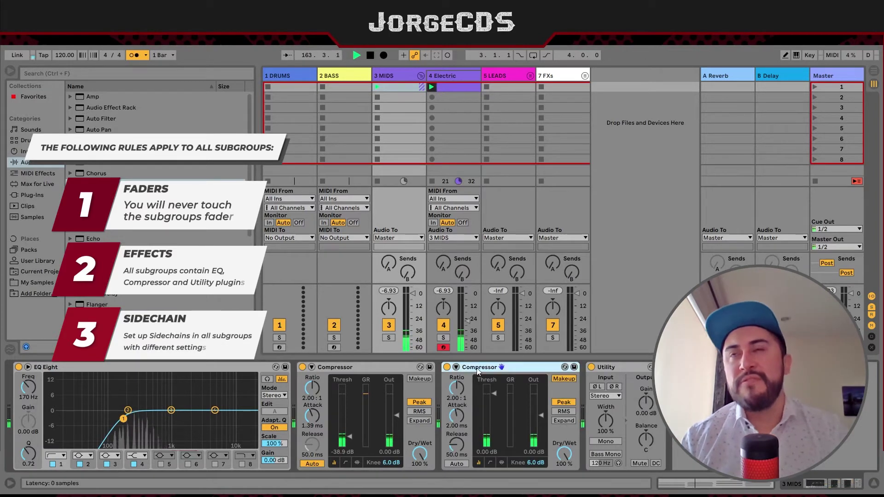
pyautogui.hotkey('ctrl', 'r')
pyautogui.write('Sid')
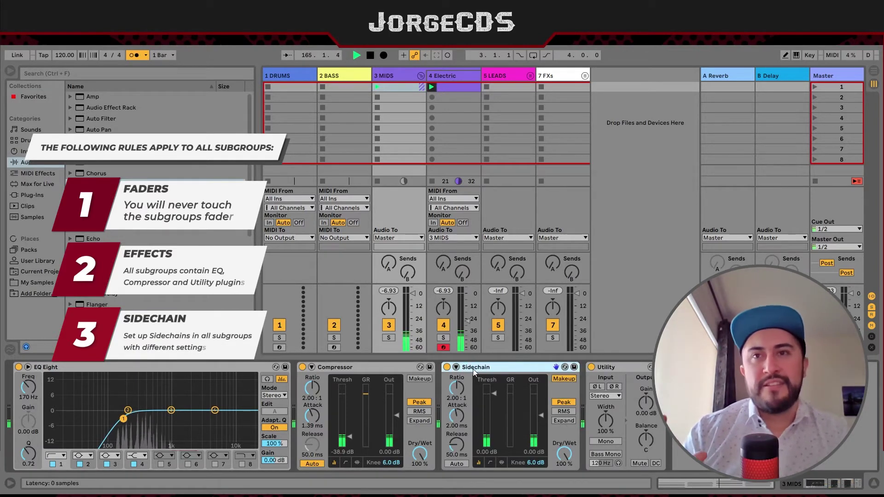
# Step: Enable the sidechain input on the MIDS group's Sidechain compressor, set 0.73 ms attack and Auto release, and stop playback
pyautogui.write('echain')
pyautogui.press('Return')
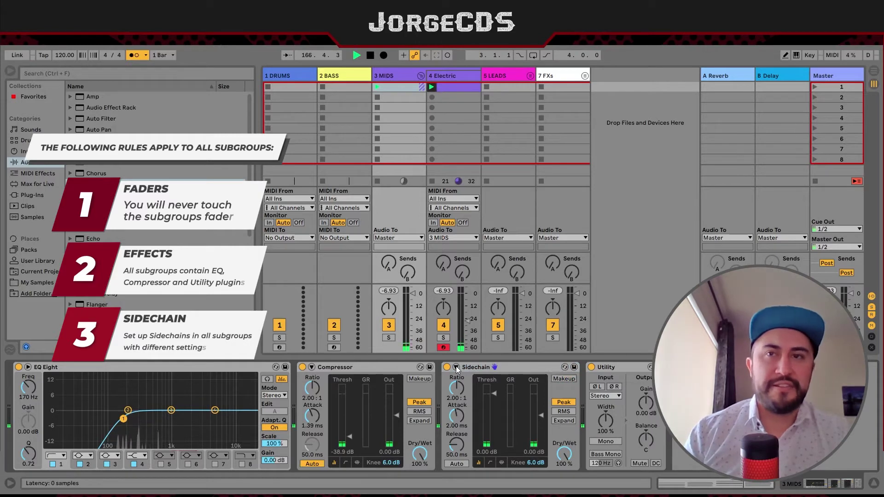
pyautogui.click(456, 367)
pyautogui.click(468, 377)
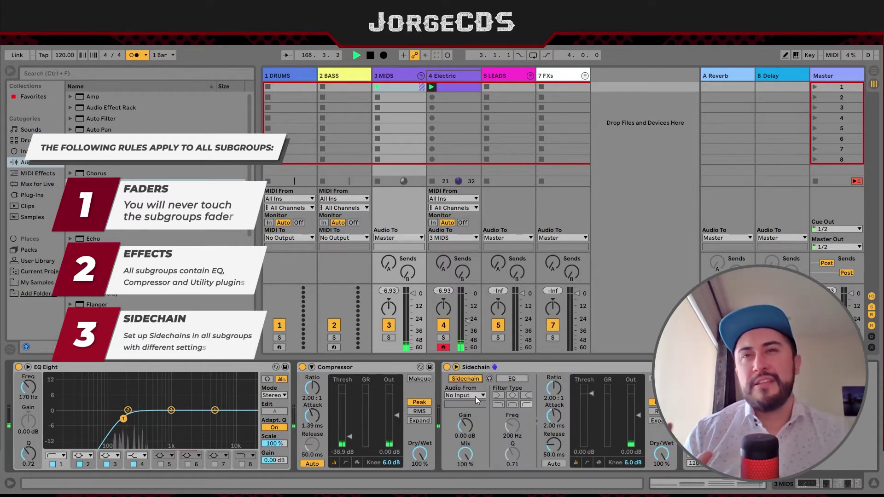
pyautogui.moveTo(553, 415); pyautogui.dragTo(554, 431)
pyautogui.moveTo(553, 388); pyautogui.dragTo(553, 375)
pyautogui.click(553, 463)
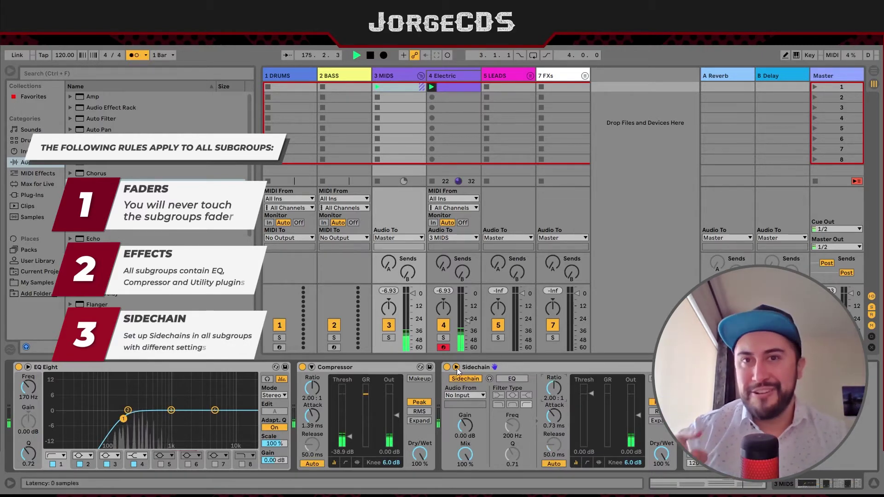
pyautogui.press('space')
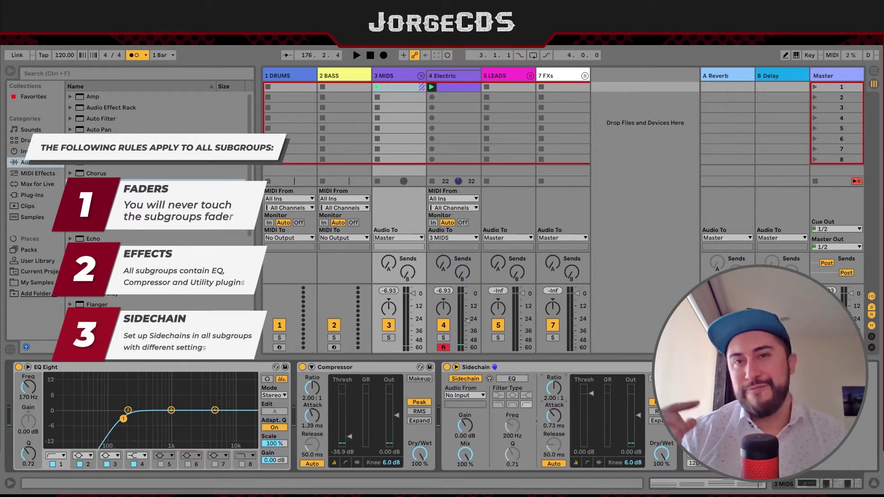
# Step: Insert a new MIDI track and a new audio track beside Electric in the MIDS group
pyautogui.click(404, 76)
pyautogui.click(451, 78)
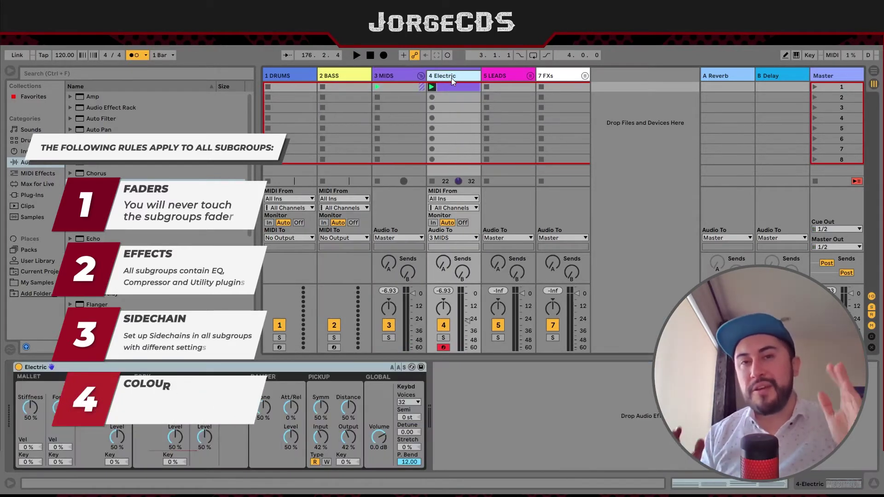
pyautogui.hotkey('ctrl', 'shift', 't')
pyautogui.hotkey('ctrl', 't')
pyautogui.click(504, 76)
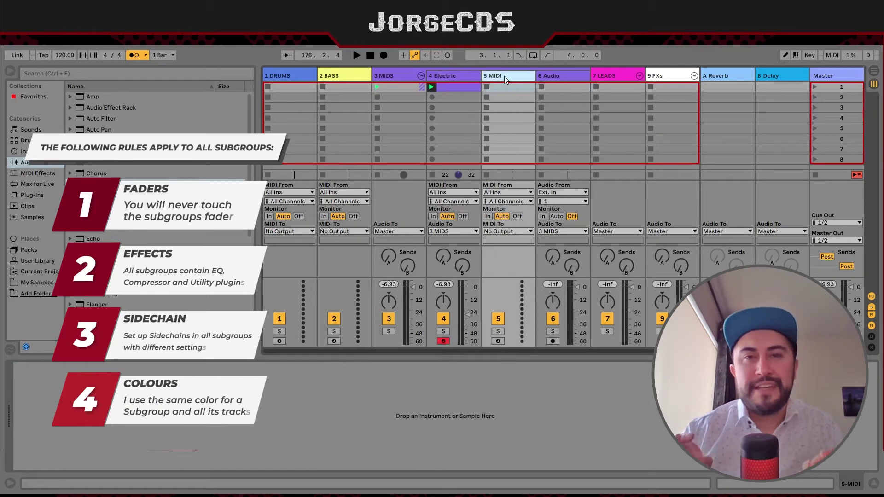
pyautogui.click(550, 90)
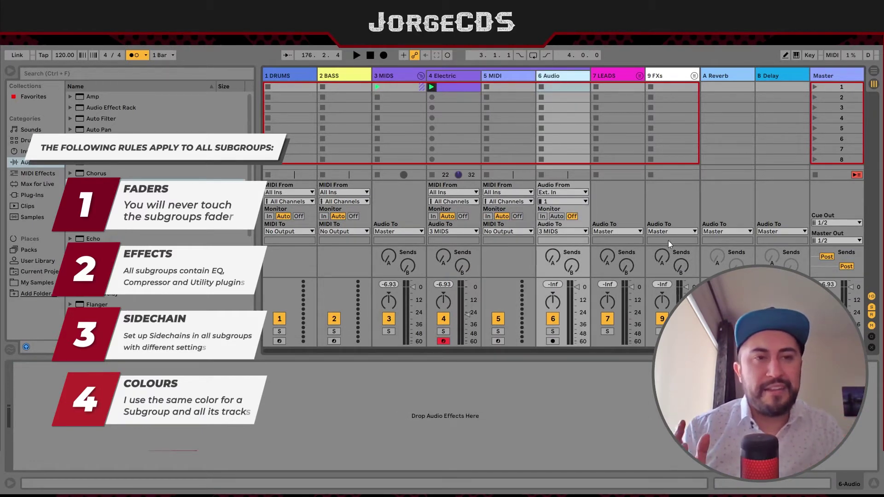
# Step: Rename the new audio track Best Synth and the new MIDI track Dark Piano
pyautogui.click(457, 76)
pyautogui.click(540, 76)
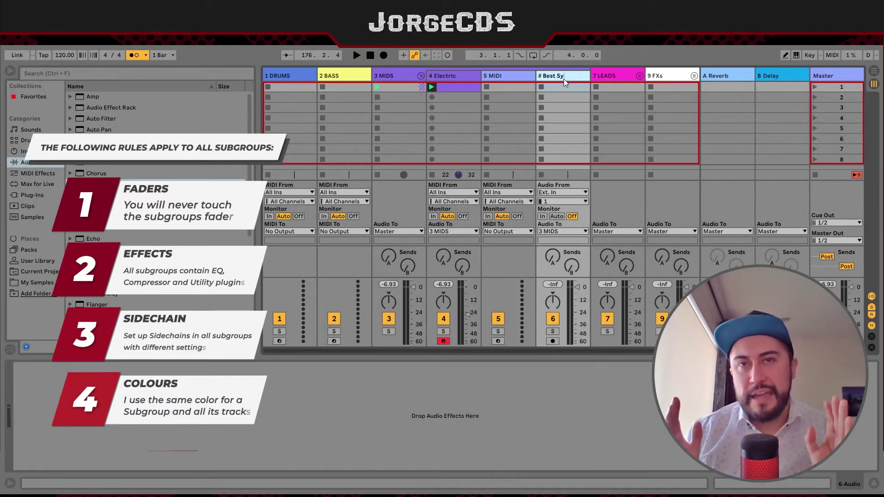
pyautogui.write('nth')
pyautogui.click(508, 76)
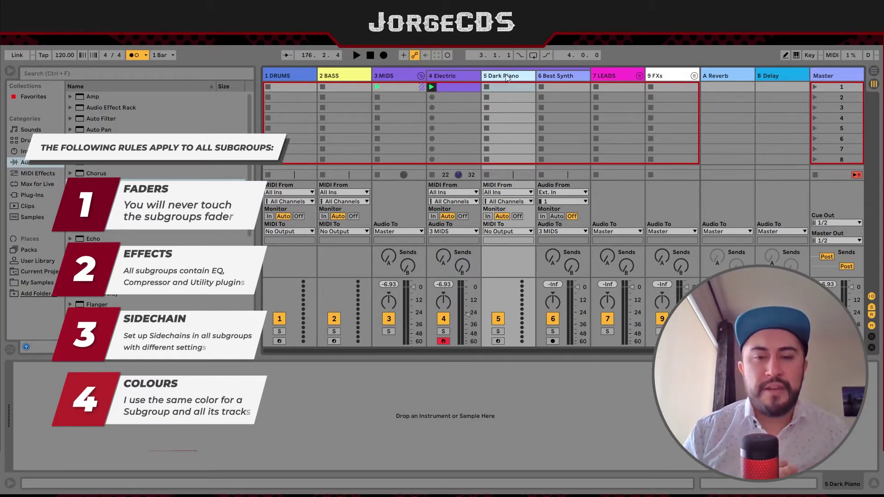
# Step: Unfold the LEADS and FXs groups and create a MIDI clip in the first slot of the Dark Piano track
pyautogui.click(639, 76)
pyautogui.click(748, 76)
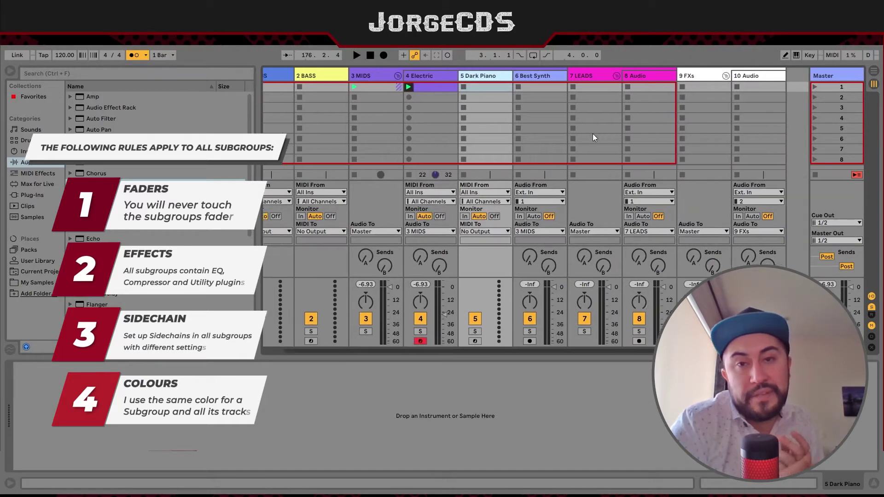
pyautogui.click(511, 111)
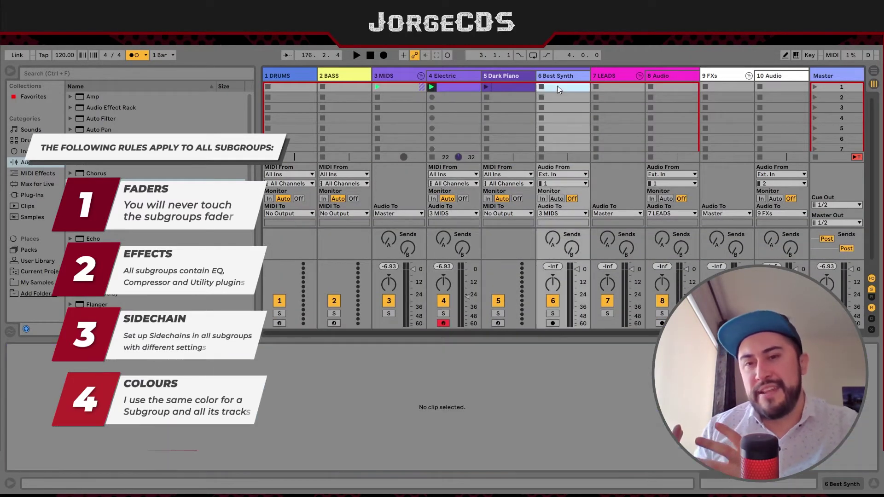
# Step: Place the Electric and Dark Piano clips in the Arrangement starting at bar 26
pyautogui.moveTo(467, 87); pyautogui.dragTo(495, 212)
pyautogui.press('Tab')
pyautogui.hotkey('ctrl', 'a')
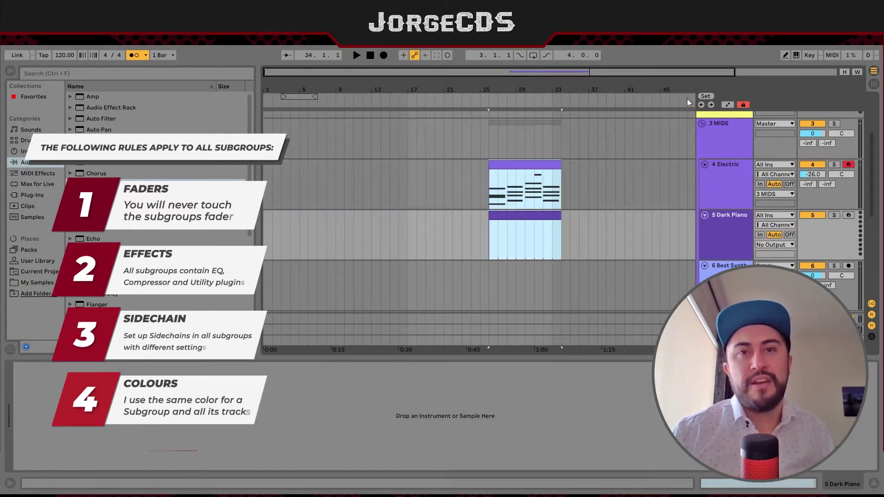
# Step: Insert an empty MIDI clip on the BASS track at bar 26 of the Arrangement
pyautogui.click(589, 202)
pyautogui.scroll(3, 510, 219)
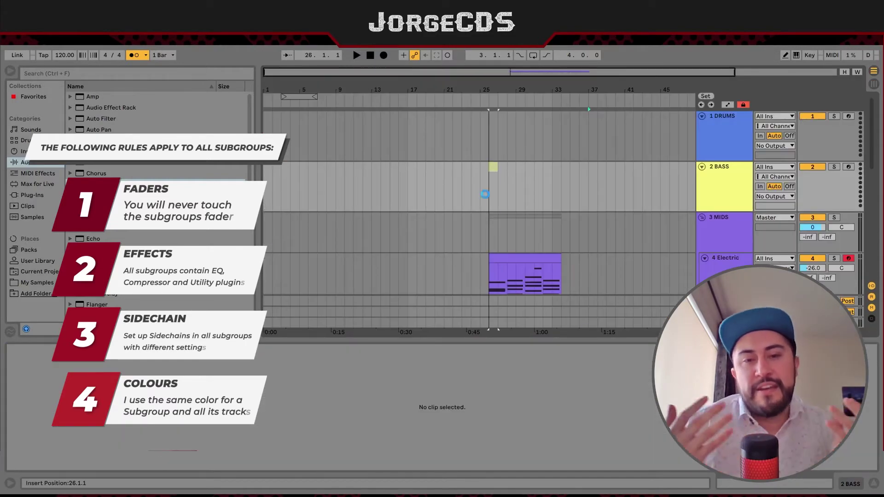
pyautogui.hotkey('ctrl', 'shift', 'm')
pyautogui.scroll(-5, 536, 214)
pyautogui.scroll(5, 535, 214)
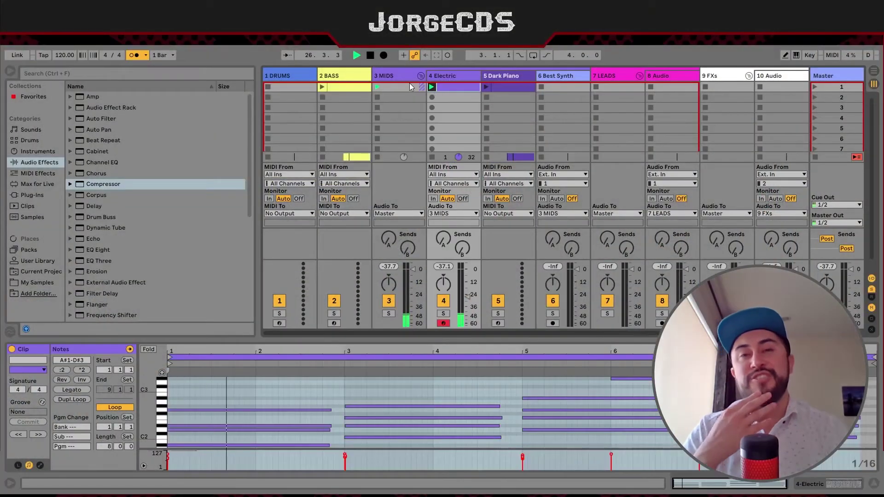
# Step: Show the MIDS group's device chain and set the attack of its Sidechain compressor to 0.89 ms
pyautogui.click(403, 76)
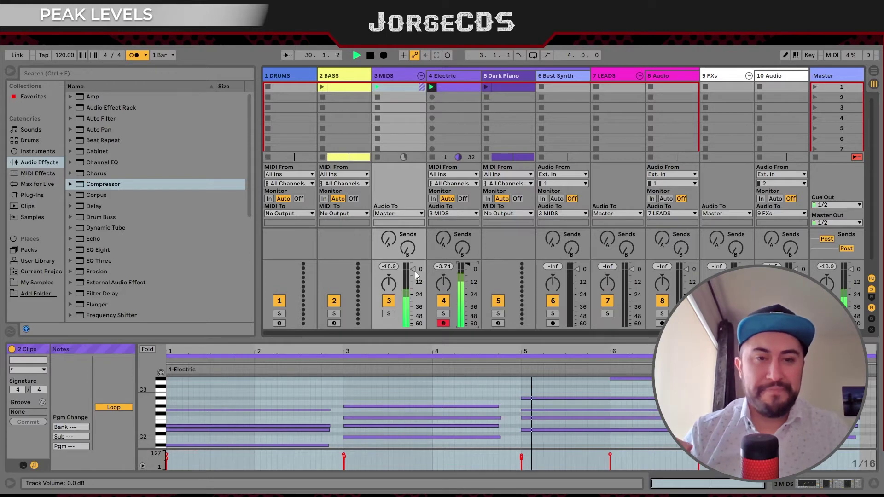
pyautogui.doubleClick(394, 73)
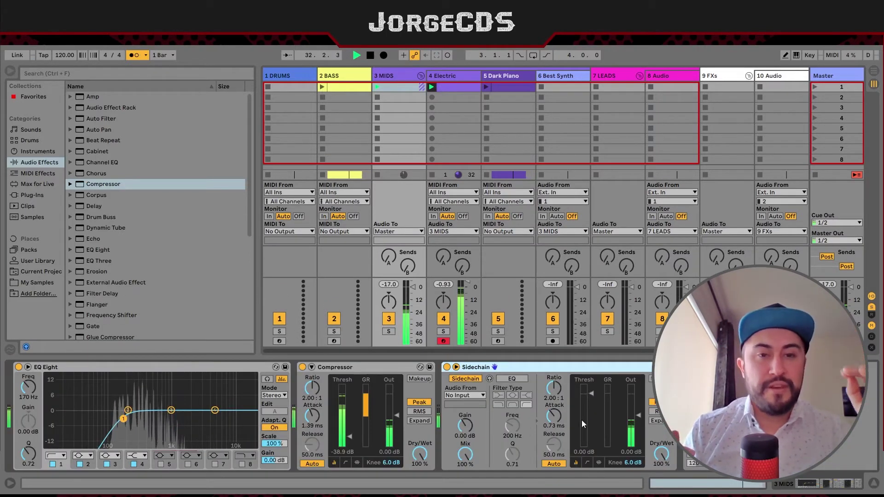
pyautogui.moveTo(550, 398); pyautogui.dragTo(550, 394)
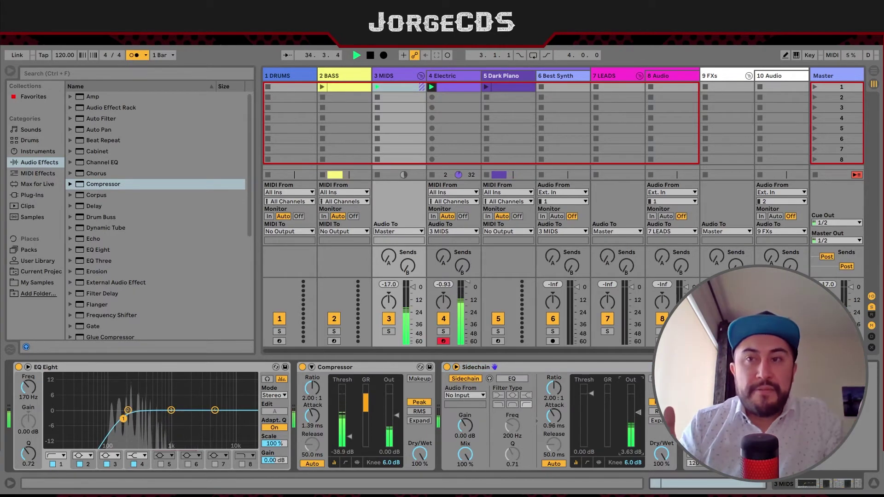
pyautogui.moveTo(554, 416); pyautogui.dragTo(553, 417)
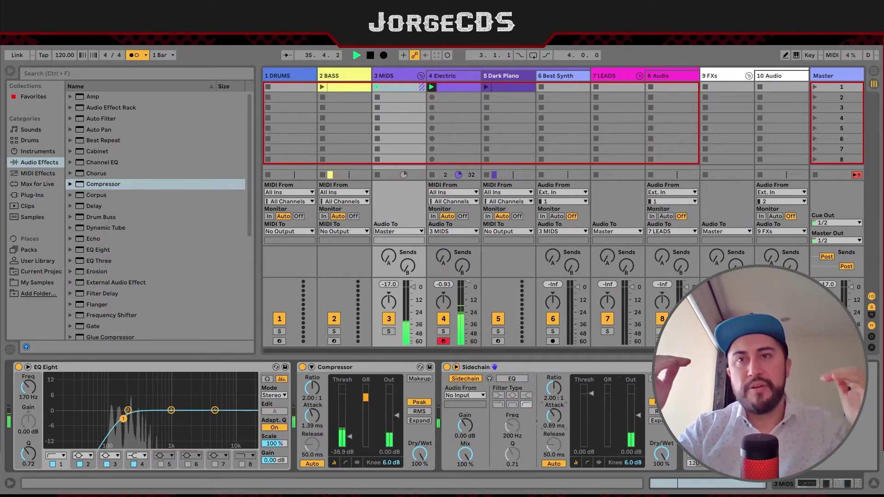
# Step: Turn on Makeup in the MIDS Compressor, set its threshold to -33.8 dB, and reset the group's peak level reading
pyautogui.click(420, 379)
pyautogui.moveTo(350, 435); pyautogui.dragTo(349, 433)
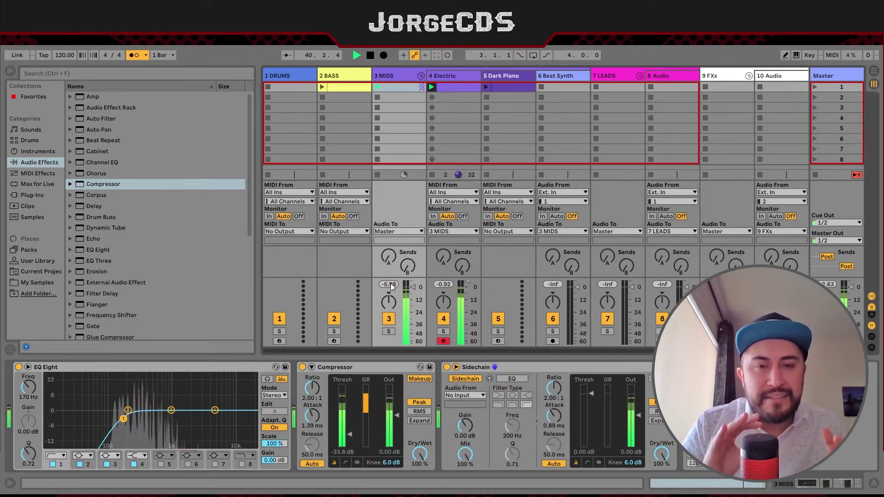
pyautogui.moveTo(390, 285); pyautogui.dragTo(395, 275)
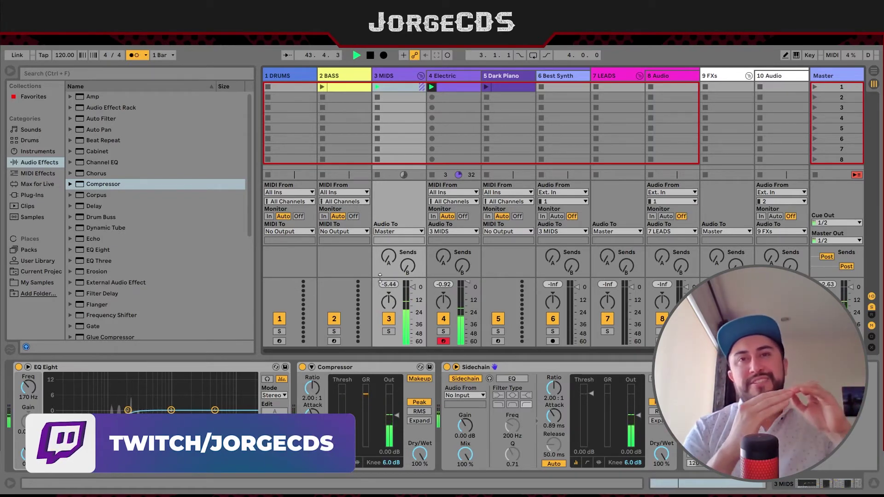
pyautogui.moveTo(386, 285); pyautogui.dragTo(386, 278)
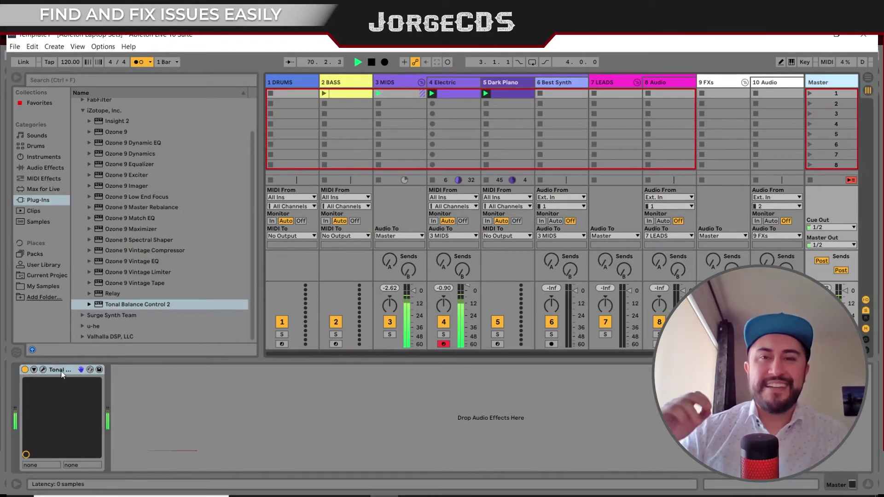
# Step: Examine the frequency balance of the Master in Tonal Balance Control 2, then close its window
pyautogui.click(43, 371)
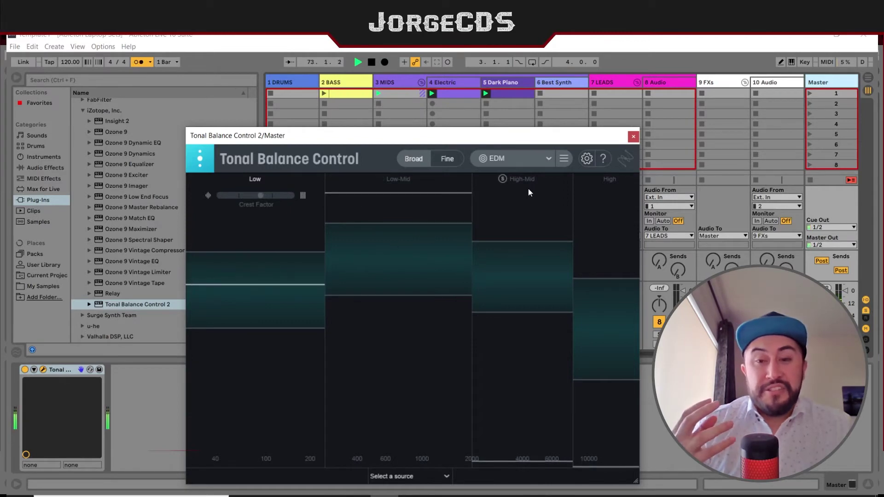
pyautogui.click(633, 136)
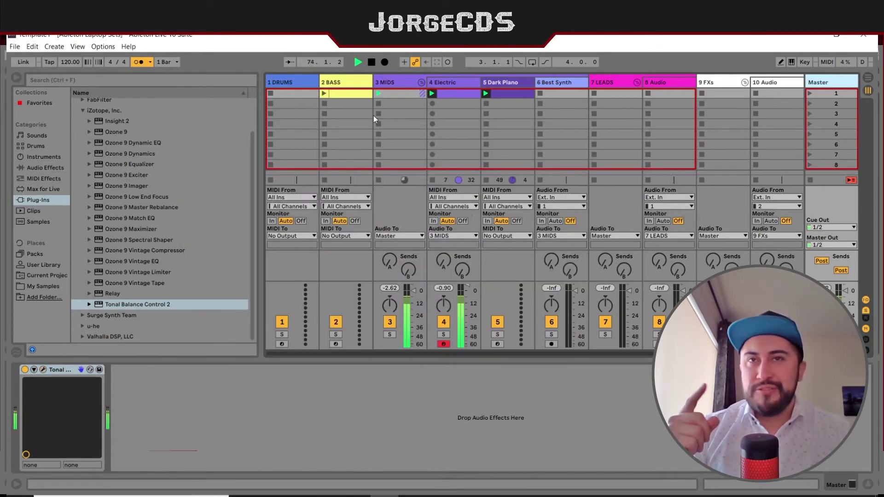
# Step: Add EQ Eight after the instrument on the Electric track and lower its second band to about -6 dB
pyautogui.click(399, 84)
pyautogui.click(449, 85)
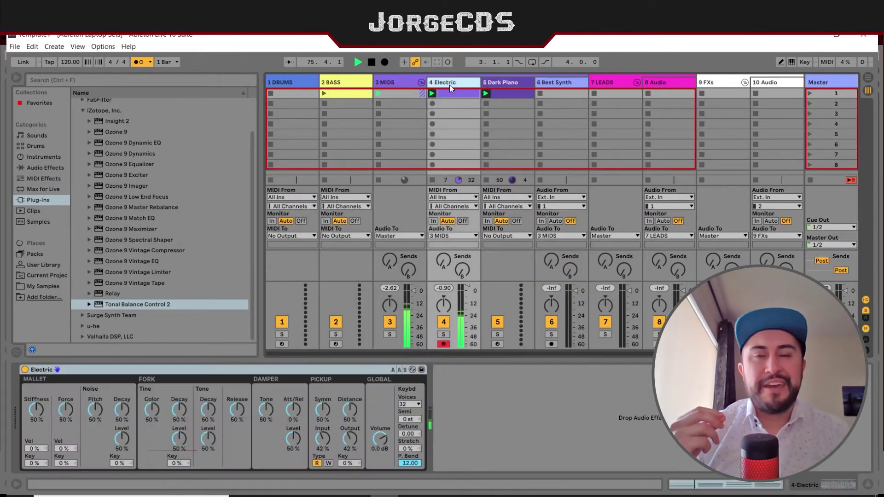
pyautogui.click(46, 168)
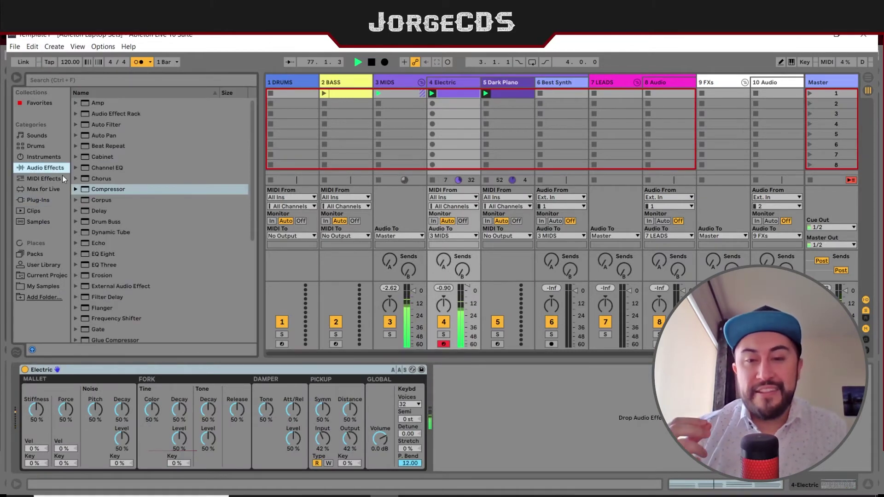
pyautogui.moveTo(110, 256); pyautogui.dragTo(423, 411)
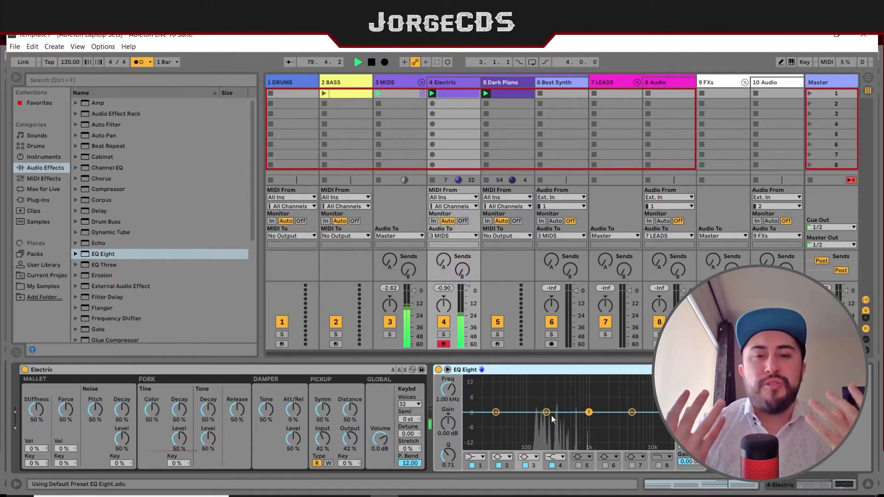
pyautogui.moveTo(546, 412); pyautogui.dragTo(573, 427)
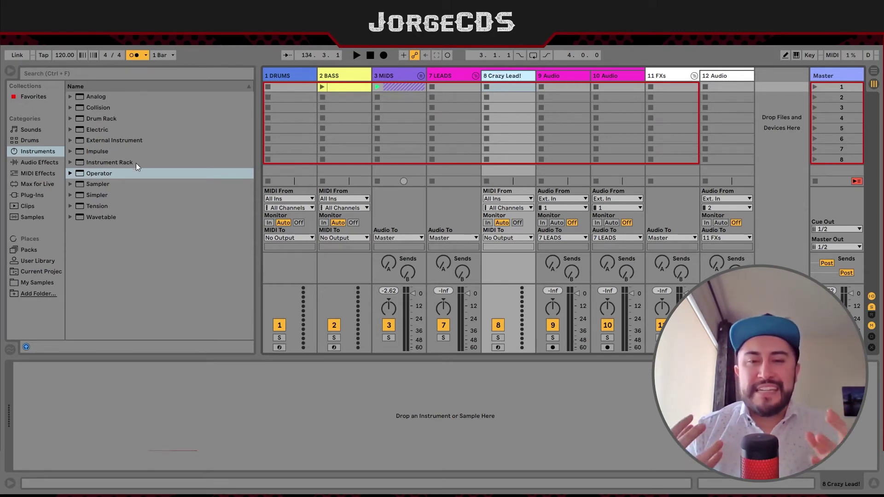
# Step: Load Operator onto the Crazy Lead! track and unfold the MIDS group
pyautogui.moveTo(96, 177); pyautogui.dragTo(506, 112)
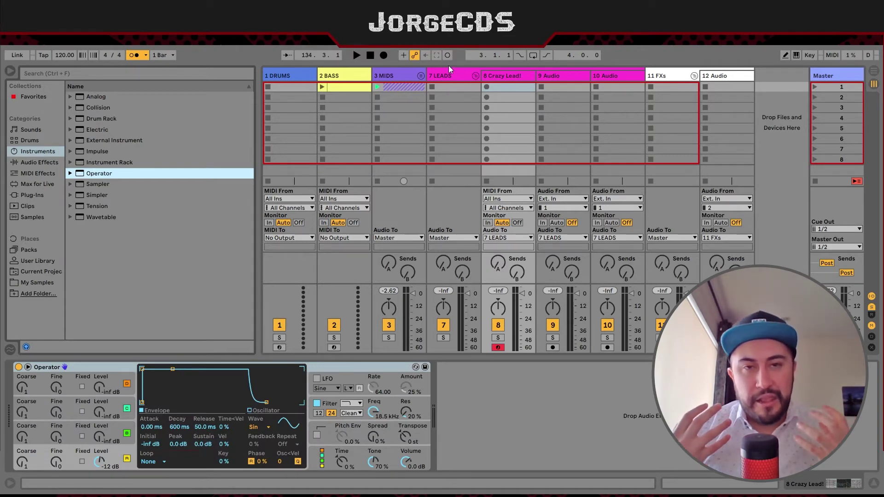
pyautogui.click(399, 75)
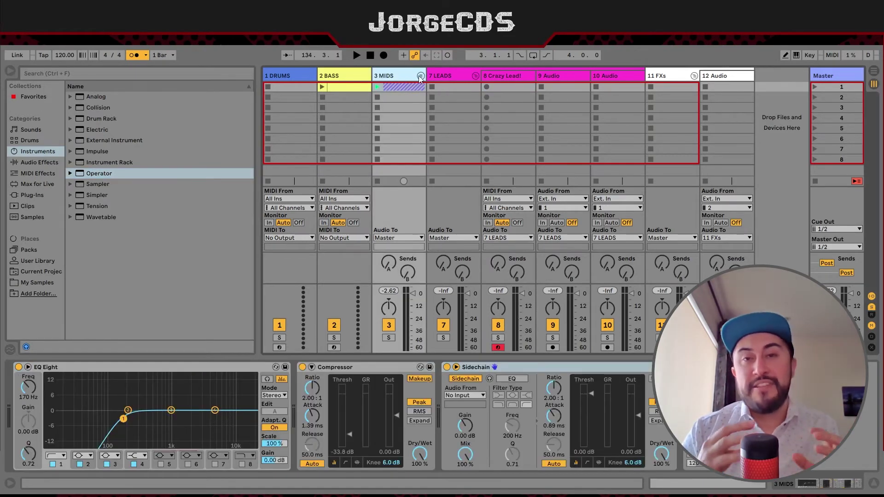
pyautogui.click(421, 76)
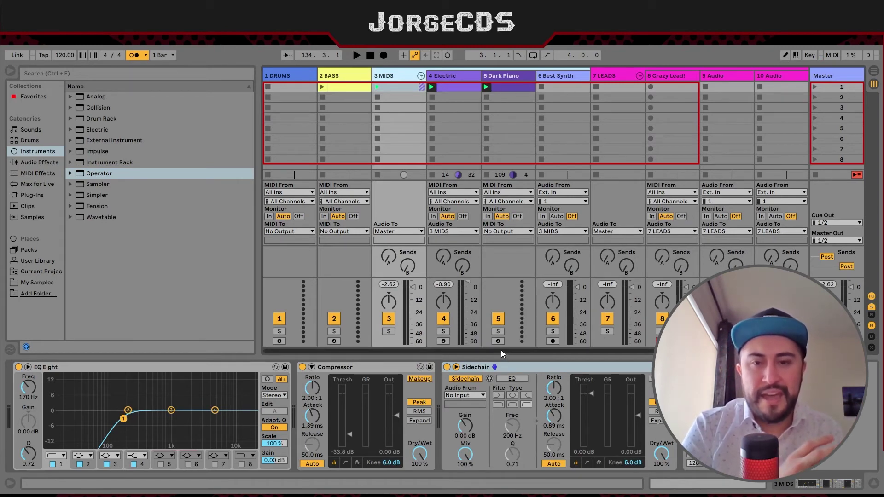
# Step: Rename the audio track inside the FXs group Swoosh
pyautogui.moveTo(501, 350); pyautogui.dragTo(673, 293)
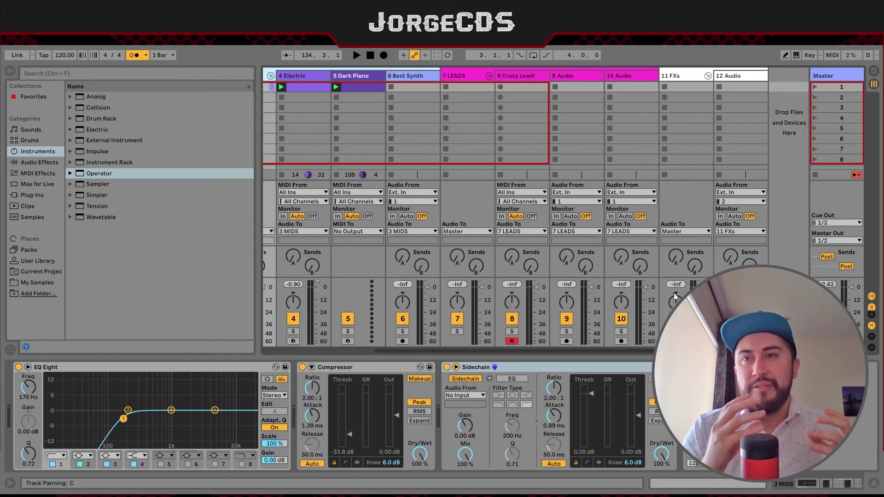
pyautogui.click(728, 76)
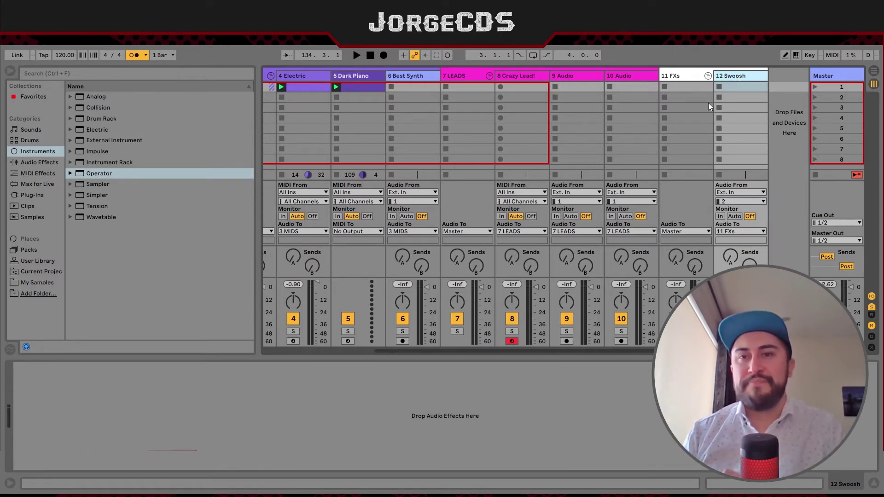
pyautogui.moveTo(406, 351); pyautogui.dragTo(294, 359)
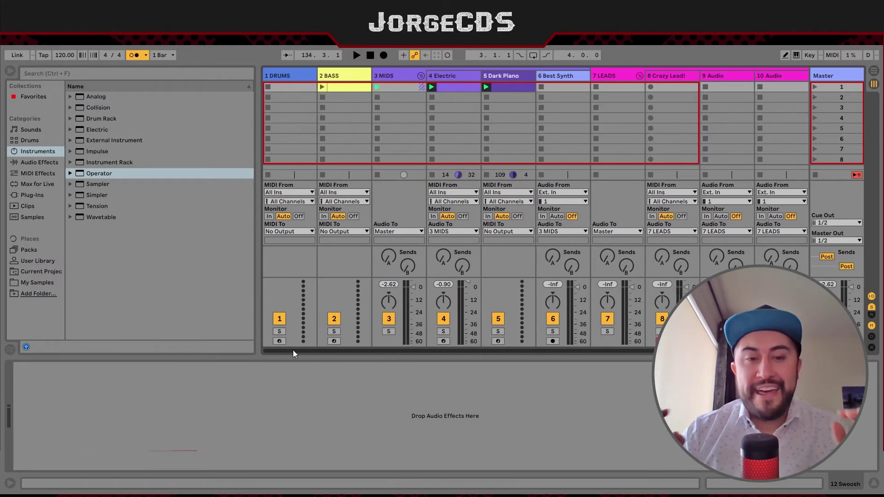
# Step: Set the MIDS EQ Eight low cut to 235 Hz with Q 0.58, dip its third band, and stop playback
pyautogui.click(390, 75)
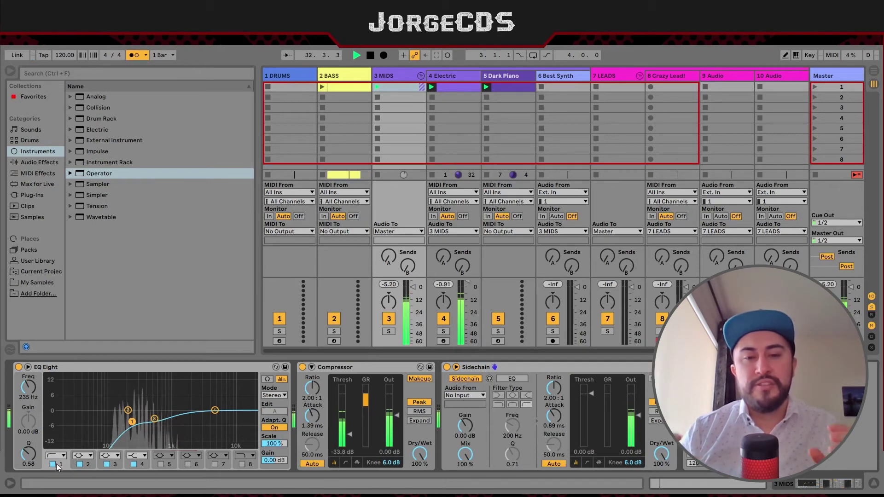
pyautogui.press('space')
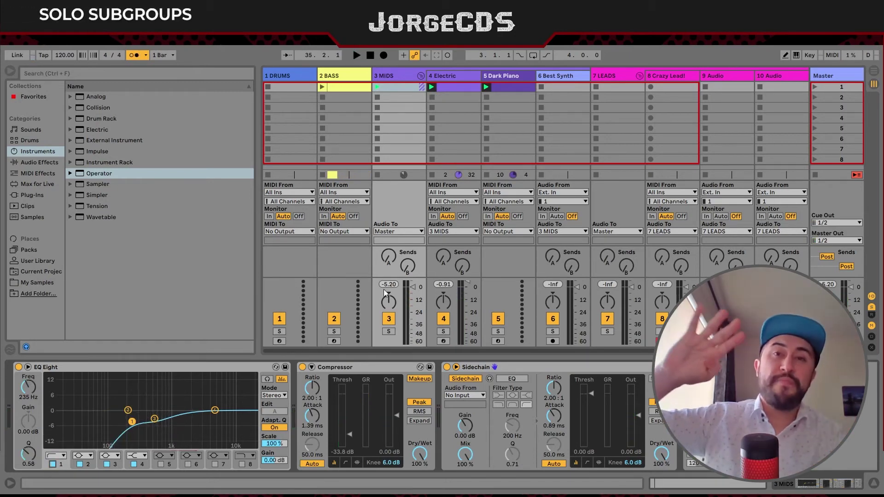
# Step: Start playback and audition the MIDS group on its own by soloing it, releasing the solo at the end
pyautogui.click(386, 332)
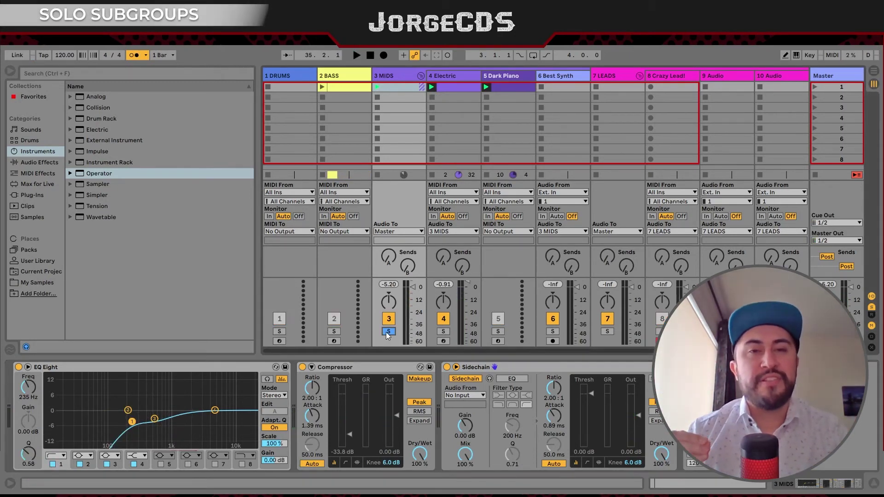
pyautogui.click(387, 333)
pyautogui.press('space')
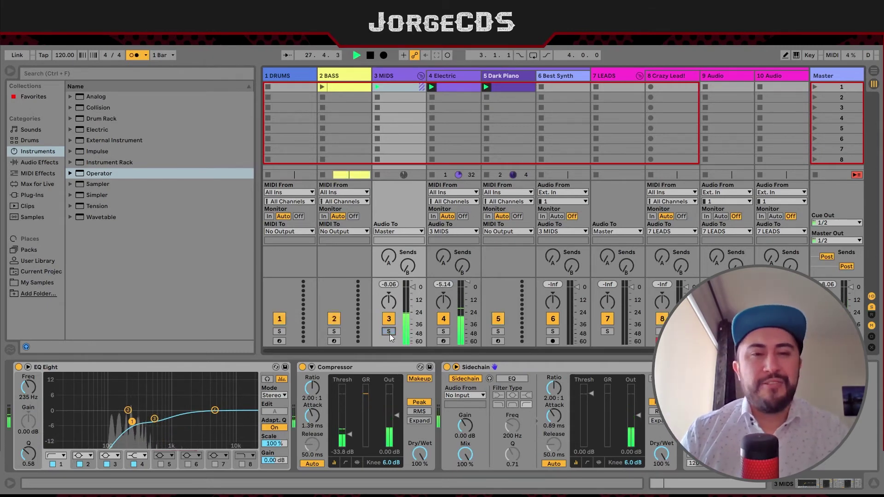
pyautogui.click(389, 332)
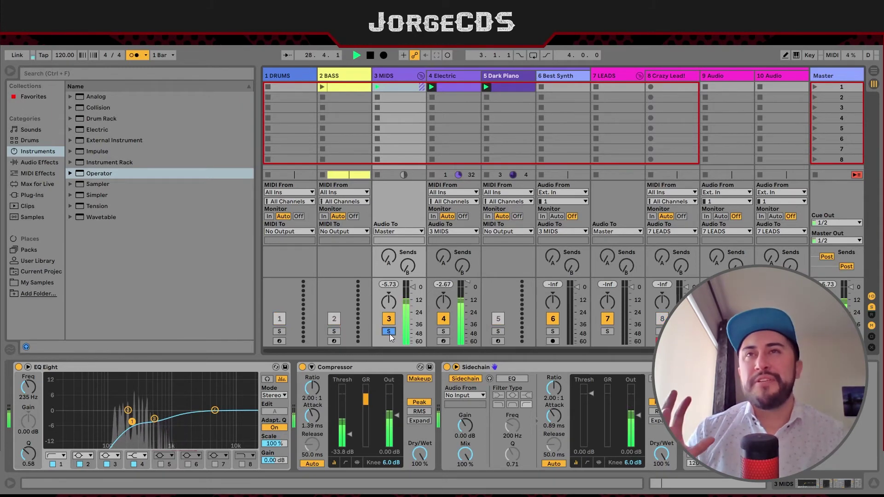
pyautogui.click(402, 77)
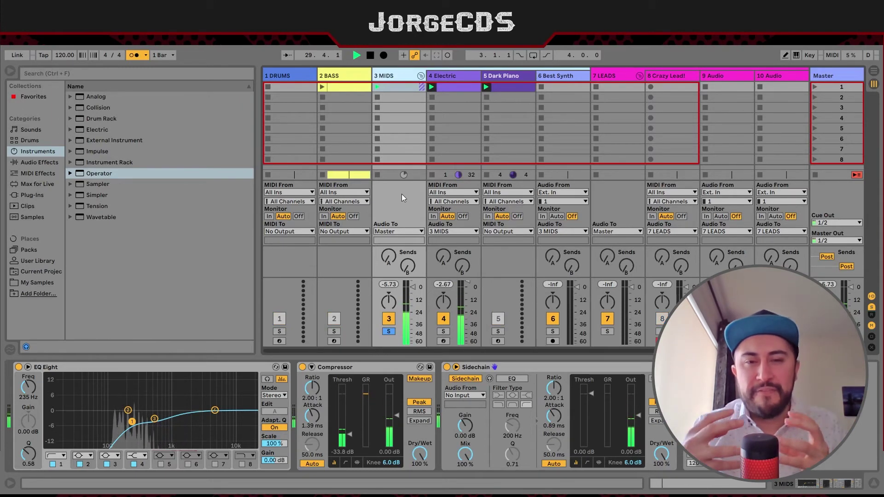
pyautogui.click(391, 330)
# Step: Fold the LEADS group and audition LEADS and DRUMS in solo one after the other, leaving both unsoloed
pyautogui.hscroll(2, 422, 305)
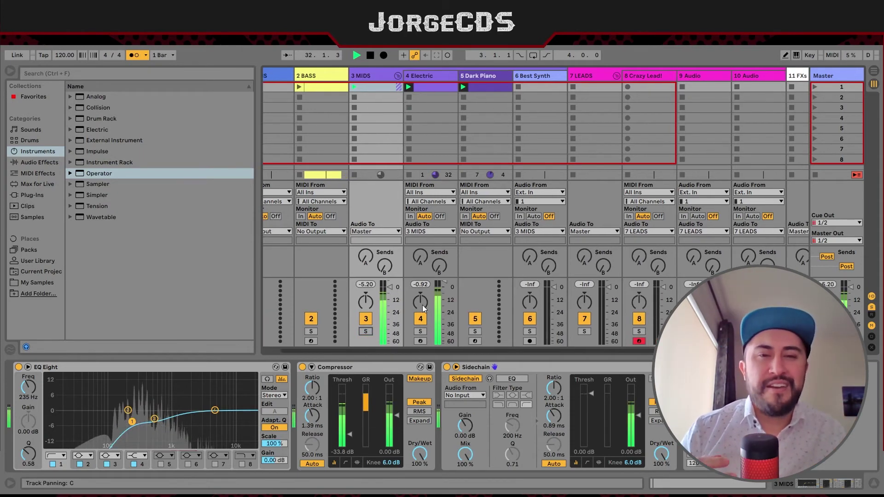
pyautogui.click(561, 332)
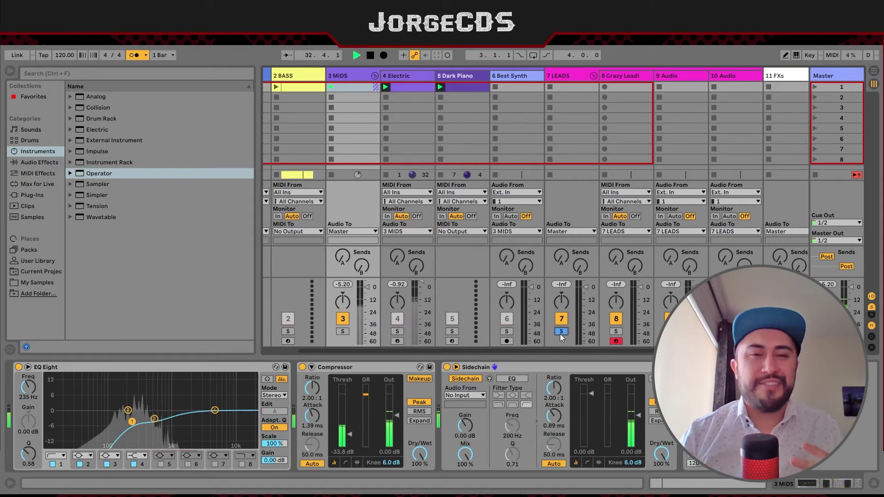
pyautogui.click(593, 75)
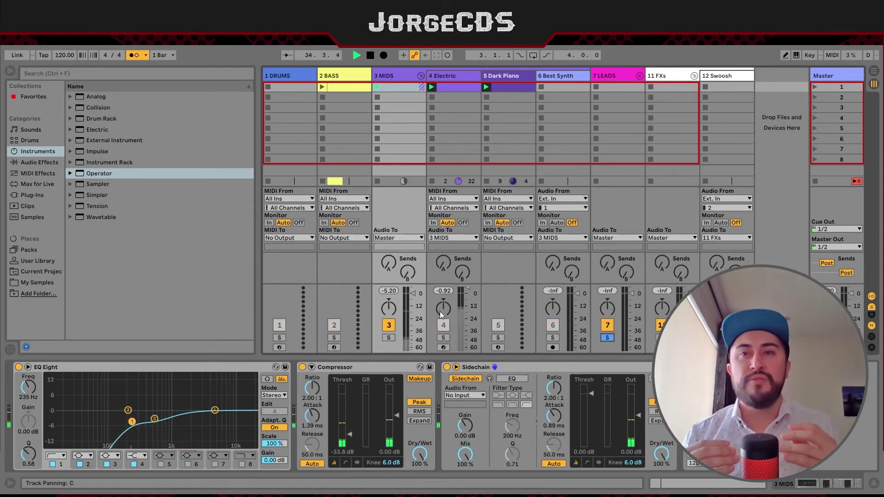
pyautogui.click(607, 339)
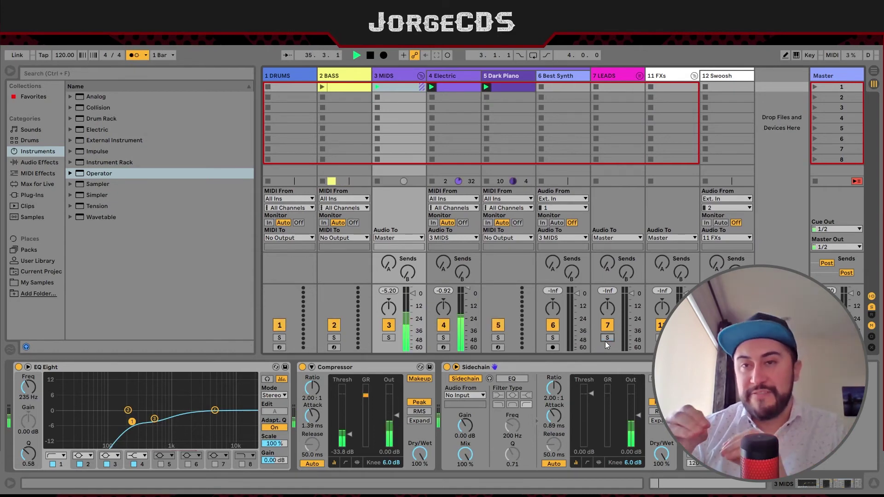
pyautogui.click(279, 338)
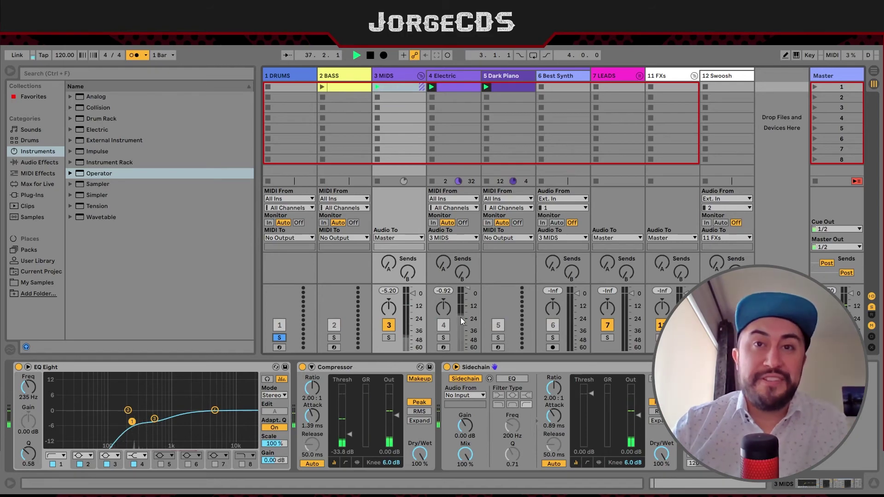
pyautogui.click(278, 338)
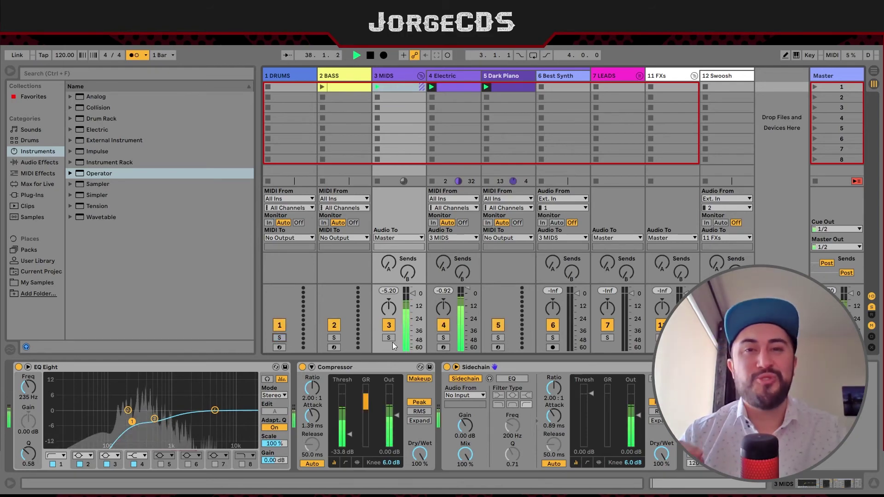